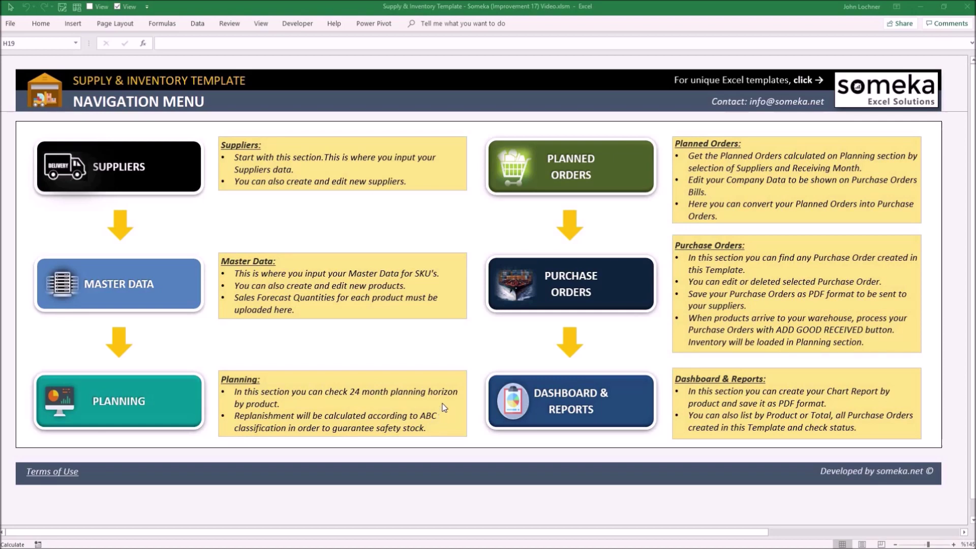
# Step: On the Suppliers sheet, enter Lochner Inc. with its street address, city and post code
pyautogui.click(140, 171)
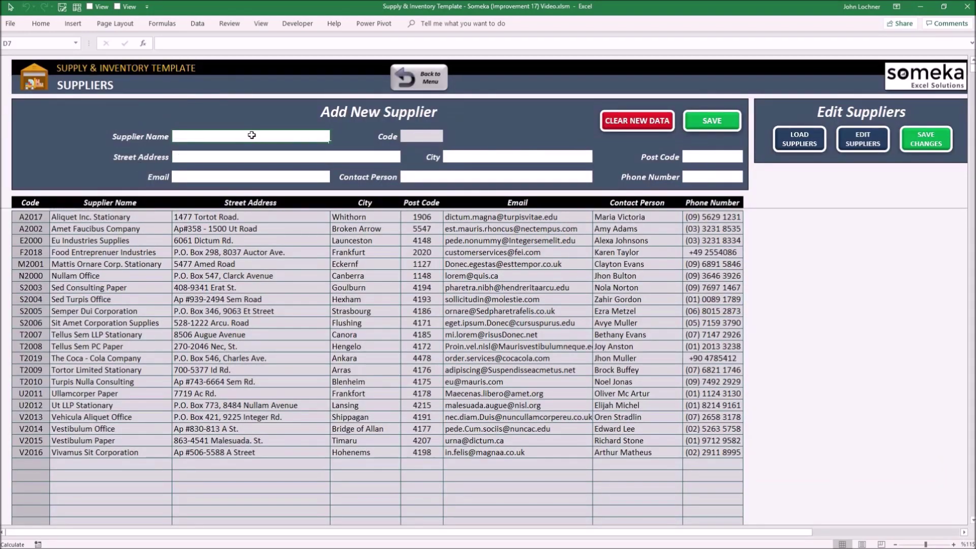
pyautogui.write('Lochne')
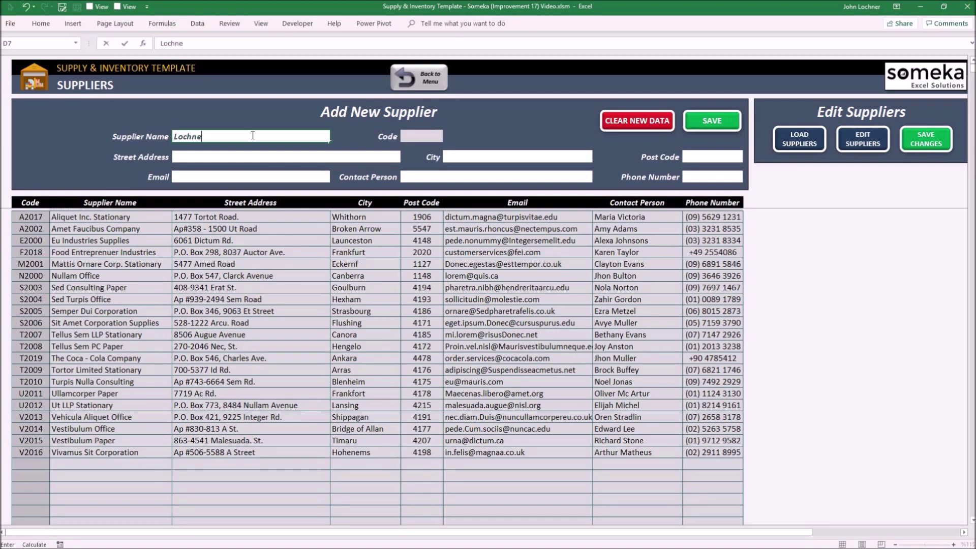
pyautogui.write('r Inc.')
pyautogui.click(257, 152)
pyautogui.write('AB')
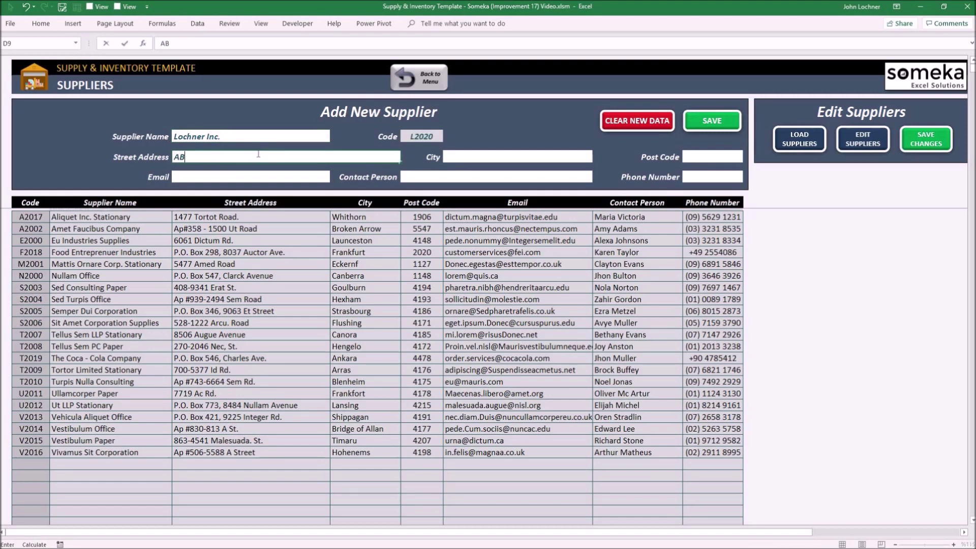
pyautogui.write('C Street')
pyautogui.click(472, 154)
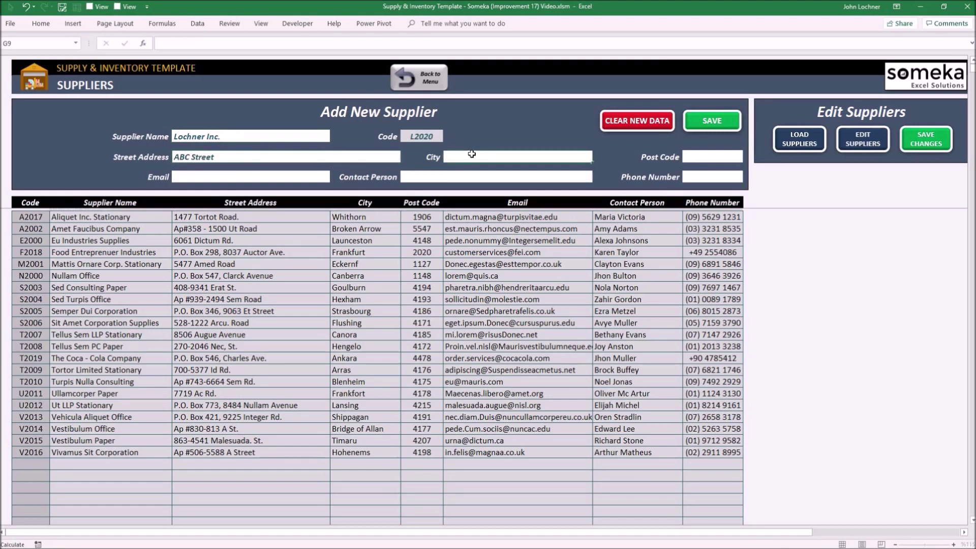
pyautogui.write('New Y')
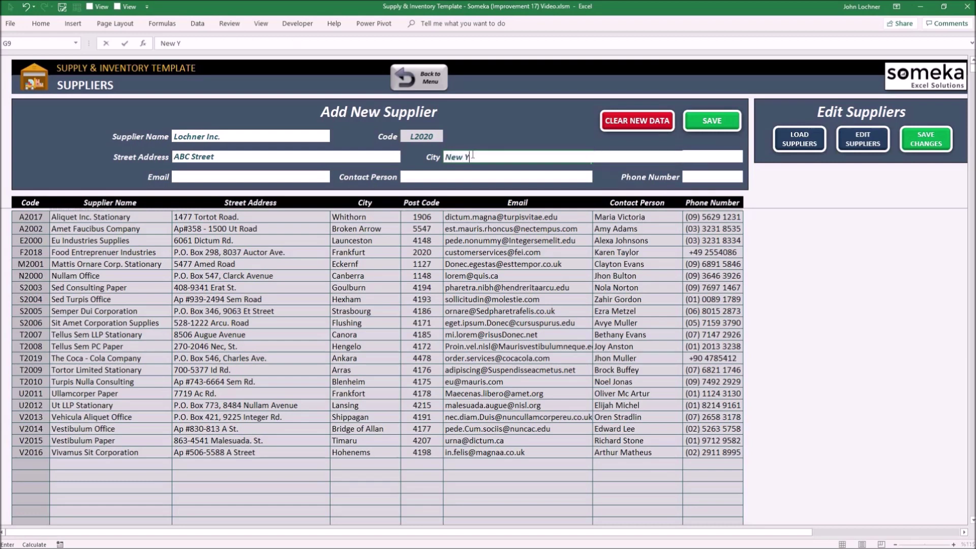
pyautogui.write('ork')
pyautogui.click(617, 171)
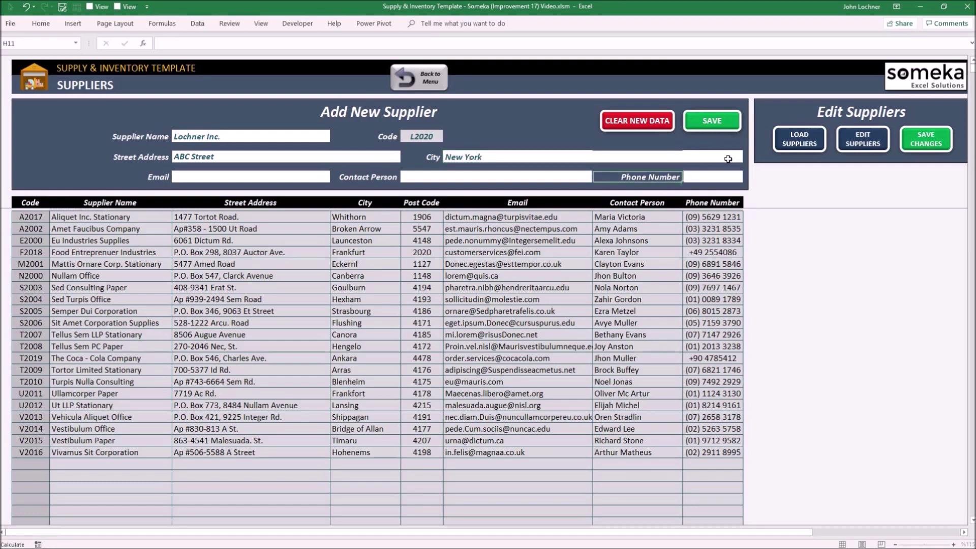
pyautogui.click(728, 159)
pyautogui.write('43243242')
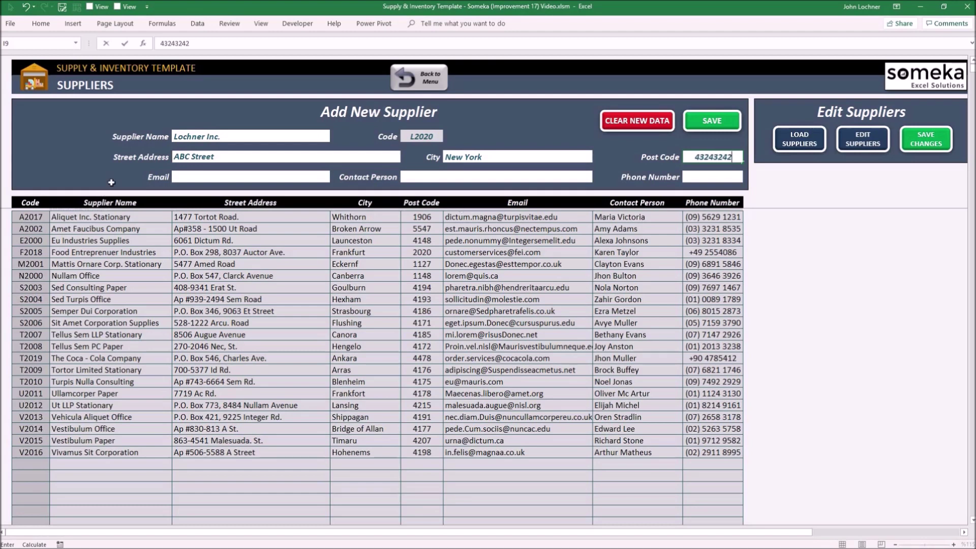
# Step: Fill in the supplier's e-mail, contact person name and phone number
pyautogui.click(193, 175)
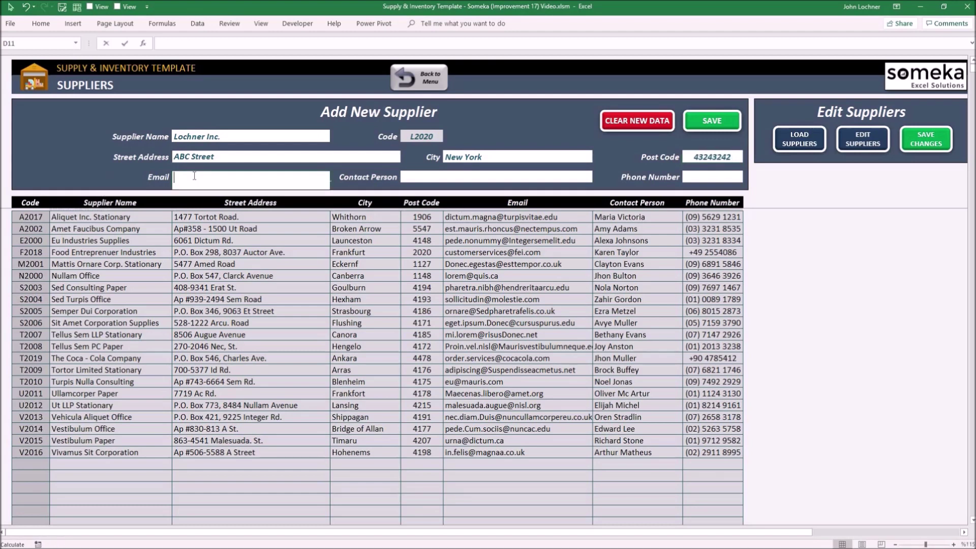
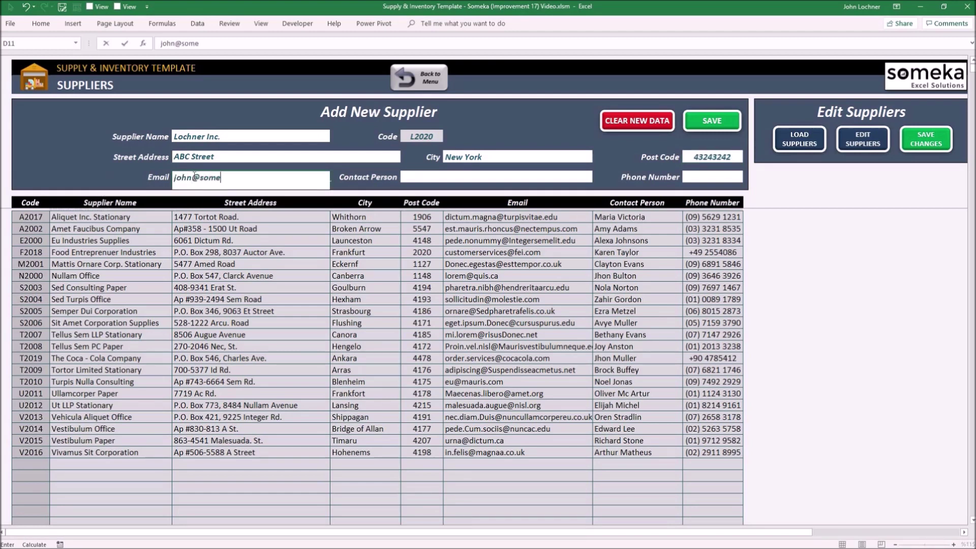
pyautogui.click(457, 176)
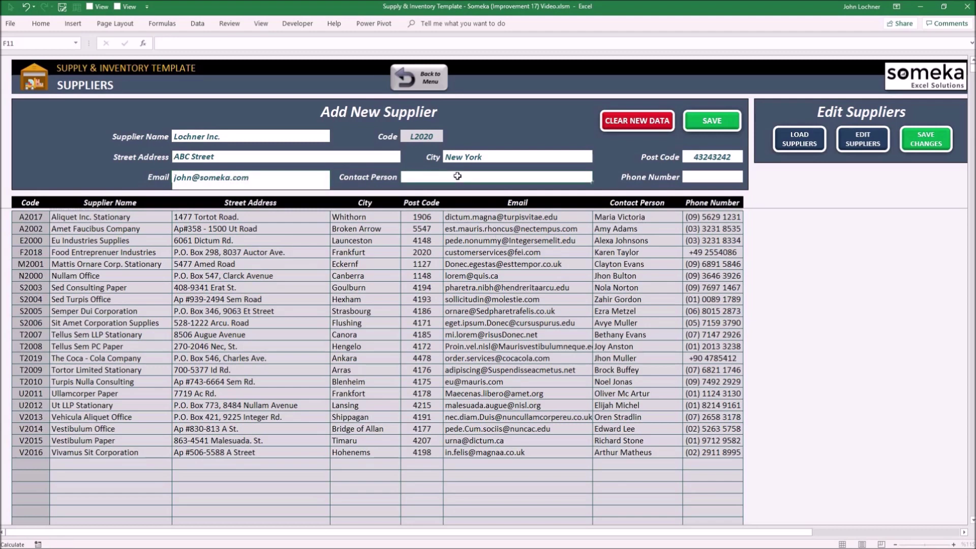
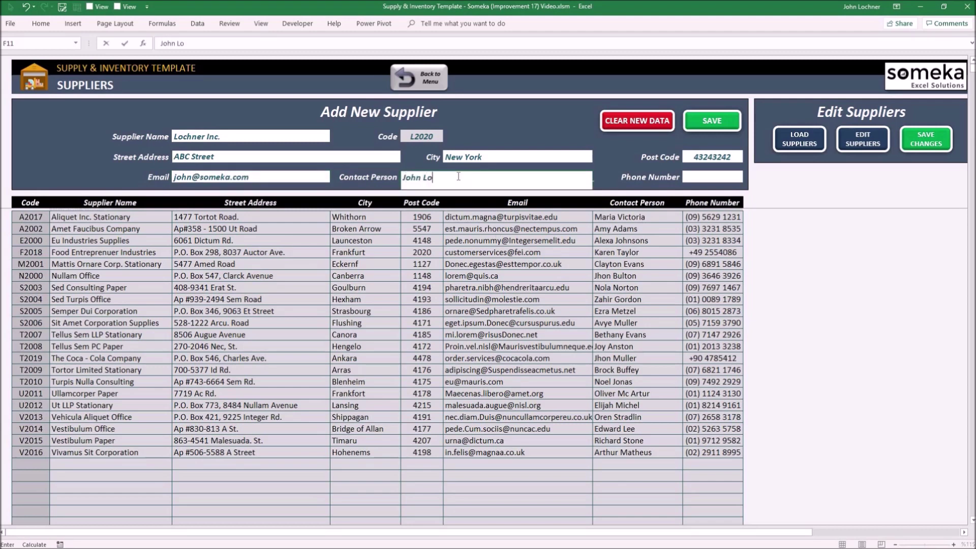
pyautogui.click(731, 176)
pyautogui.write('32423432')
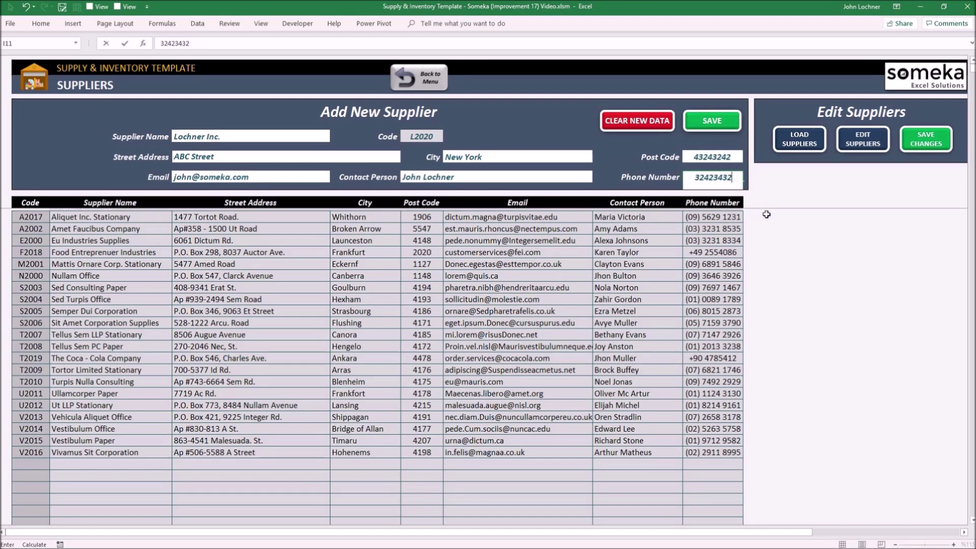
# Step: Save Lochner Inc. as new supplier L2020 and select the supplier names in the table
pyautogui.click(805, 220)
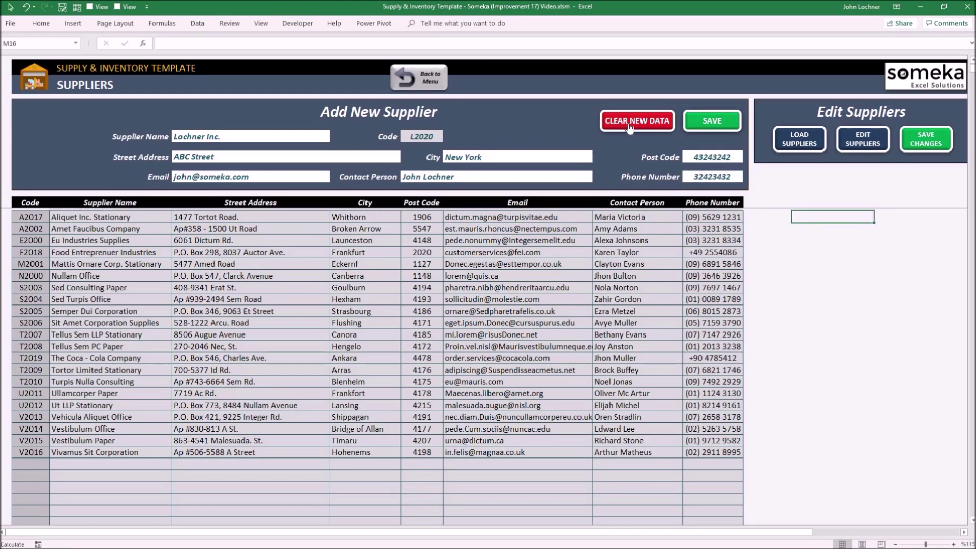
pyautogui.click(710, 122)
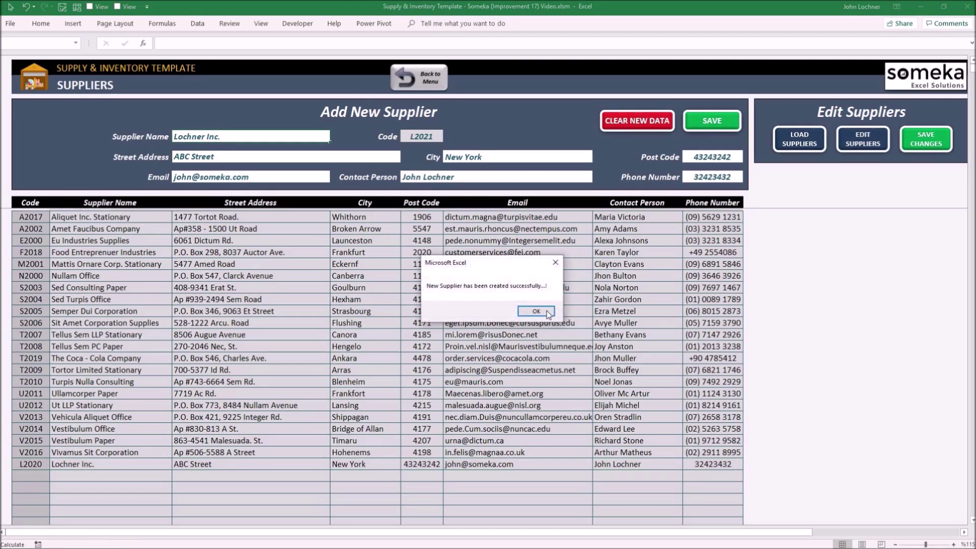
pyautogui.press('Return')
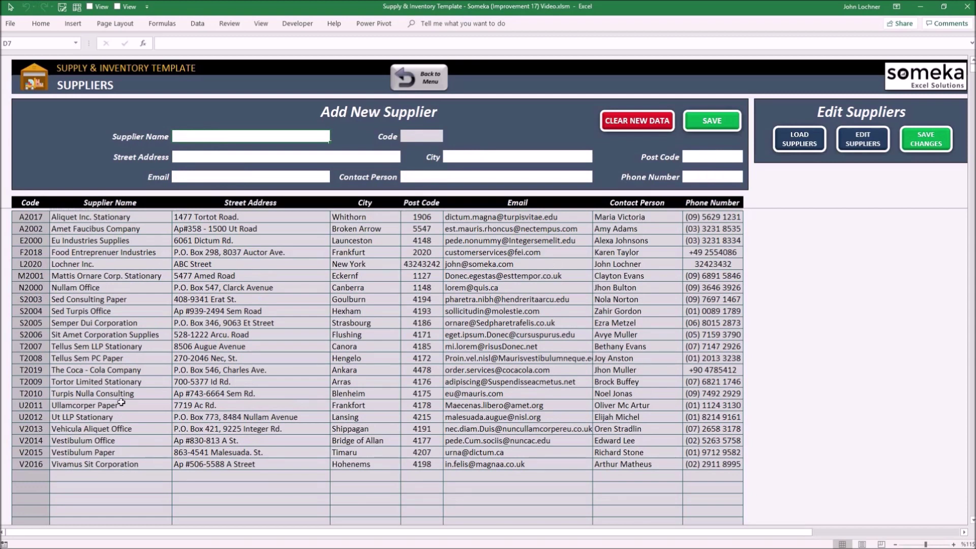
pyautogui.moveTo(101, 216); pyautogui.dragTo(115, 464)
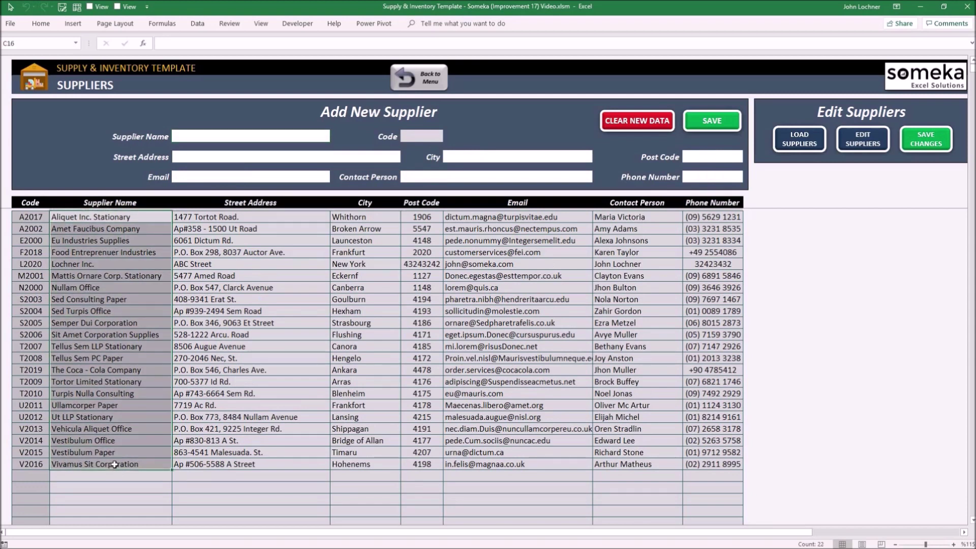
# Step: Load the supplier list into the table and save the supplier changes
pyautogui.click(134, 265)
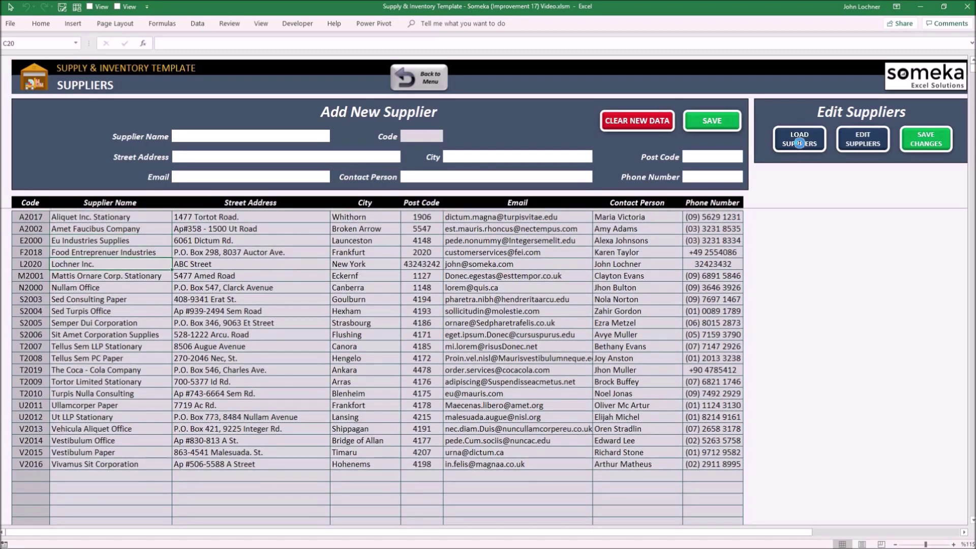
pyautogui.click(799, 143)
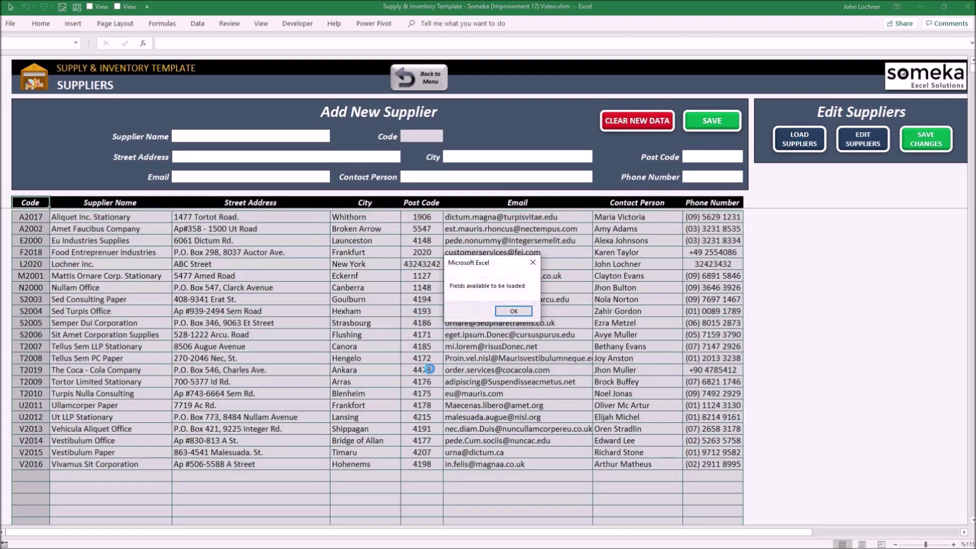
pyautogui.click(510, 312)
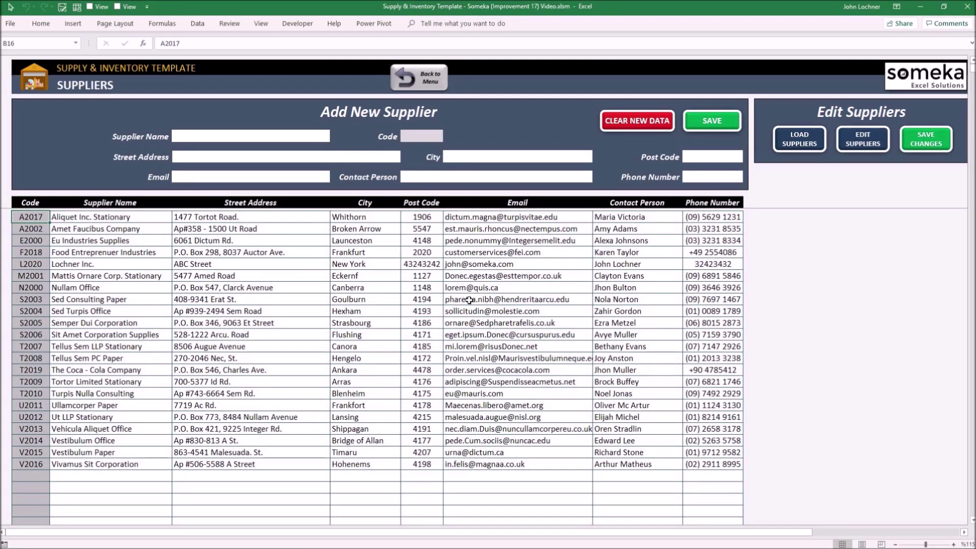
pyautogui.scroll(-2, 39, 430)
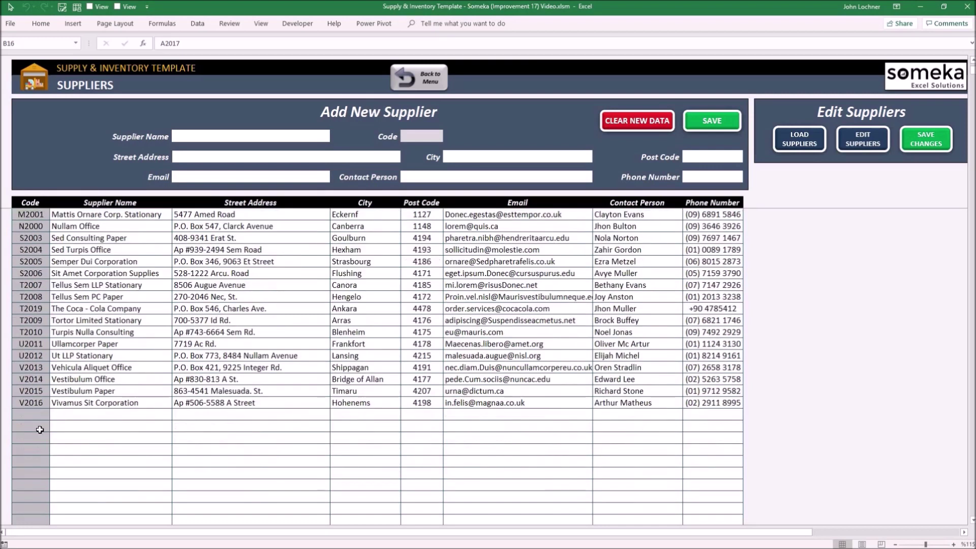
pyautogui.click(39, 415)
pyautogui.click(918, 135)
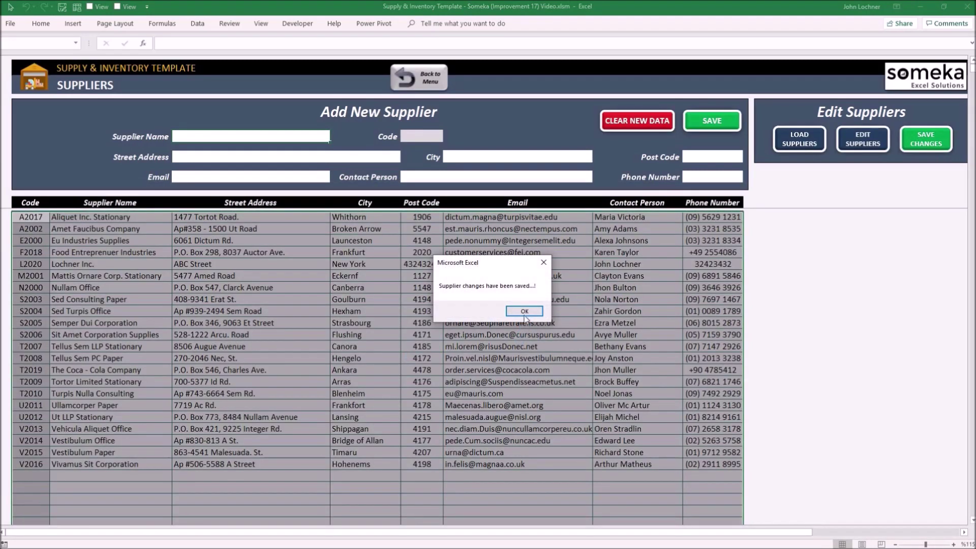
pyautogui.click(525, 311)
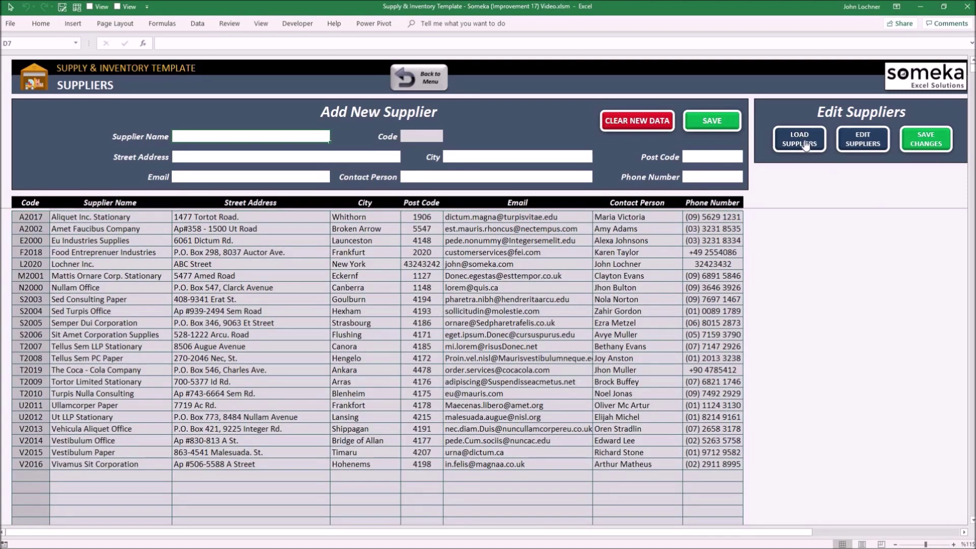
# Step: Correct the misspelled contact person name for Nullam Office (N2000) and save the changes
pyautogui.click(864, 140)
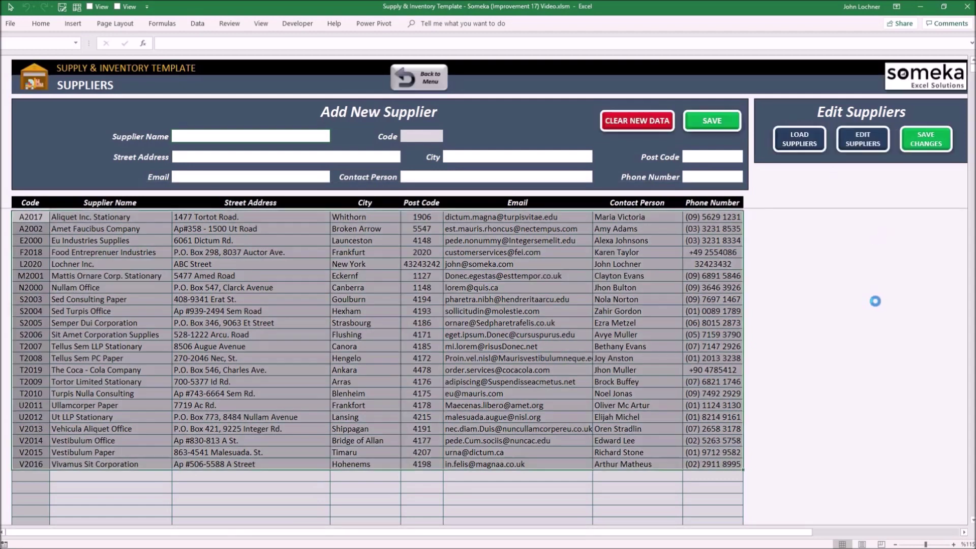
pyautogui.press('Return')
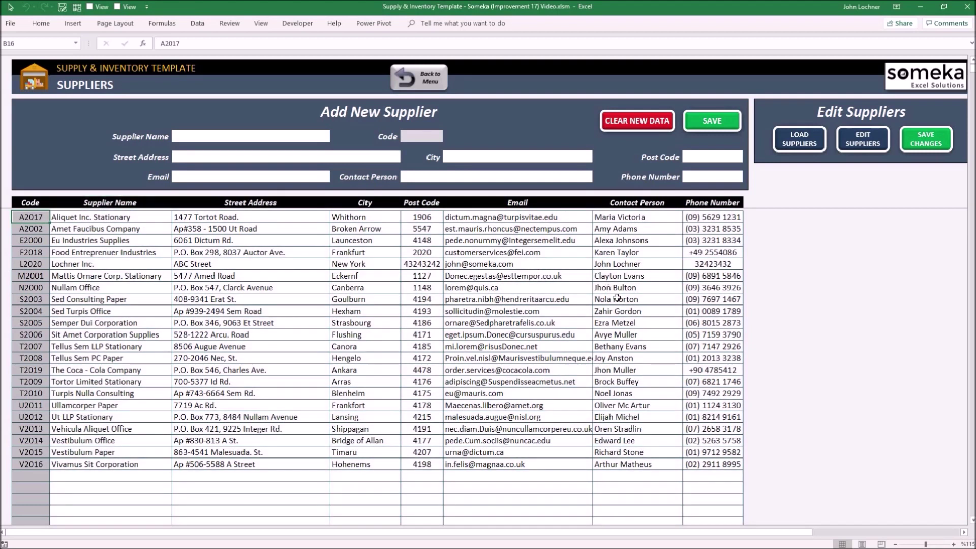
pyautogui.doubleClick(606, 287)
pyautogui.press('BackSpace')
pyautogui.press('BackSpace')
pyautogui.write('oh')
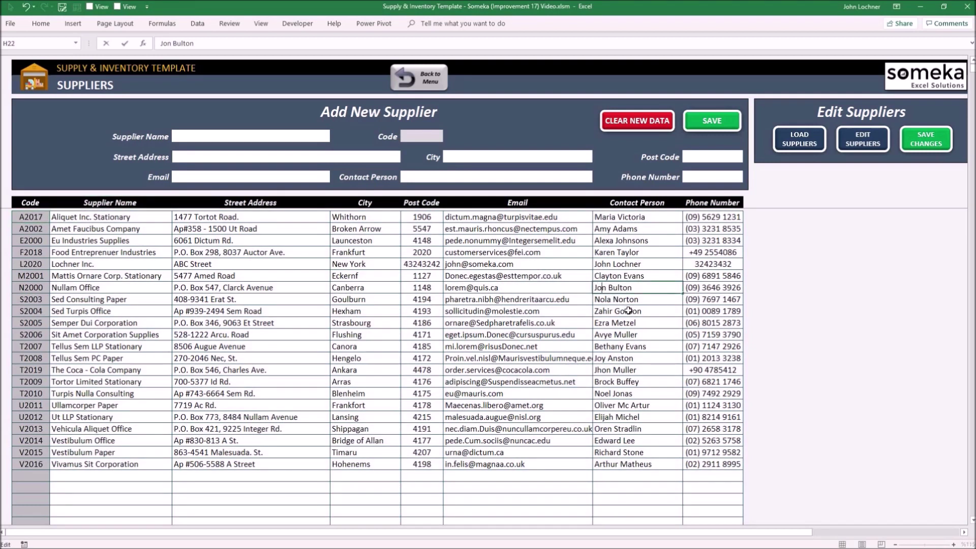
pyautogui.click(934, 135)
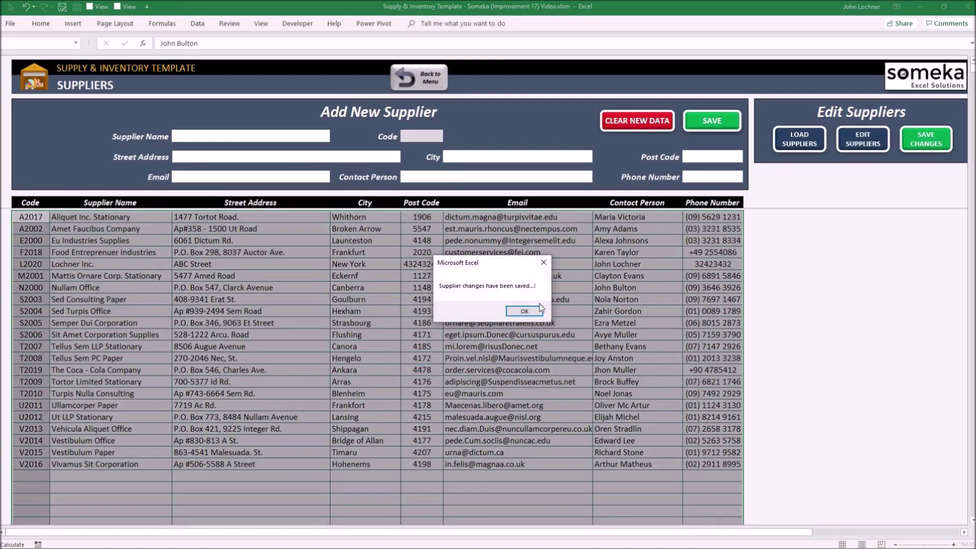
pyautogui.click(532, 309)
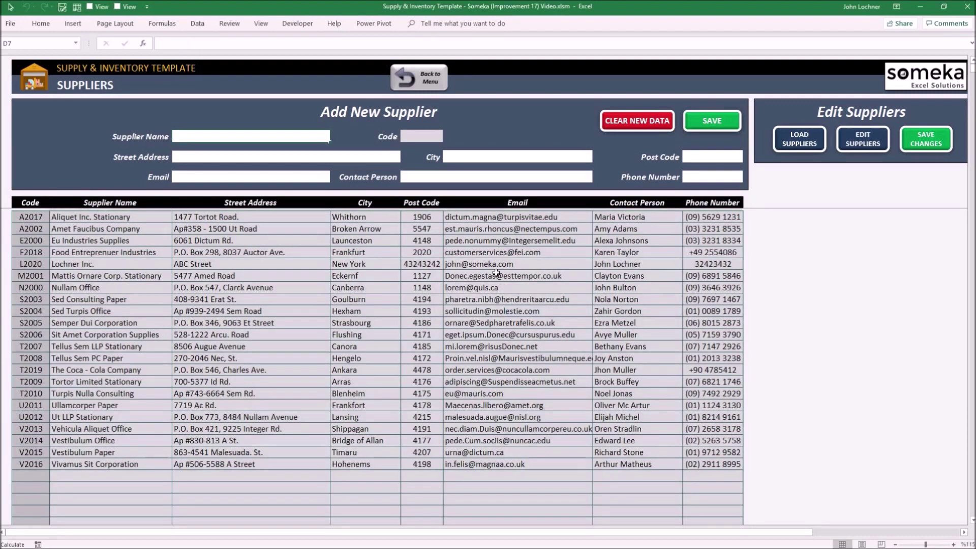
# Step: On Master Data & Forecast, start a new Drink product named Cherry Queen from Lochner Inc
pyautogui.click(423, 86)
pyautogui.click(130, 280)
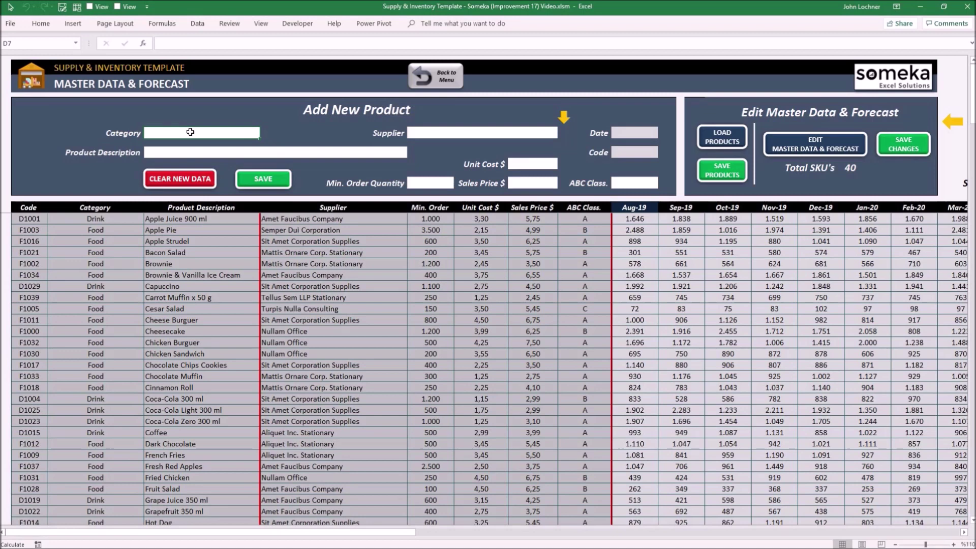
pyautogui.write('D')
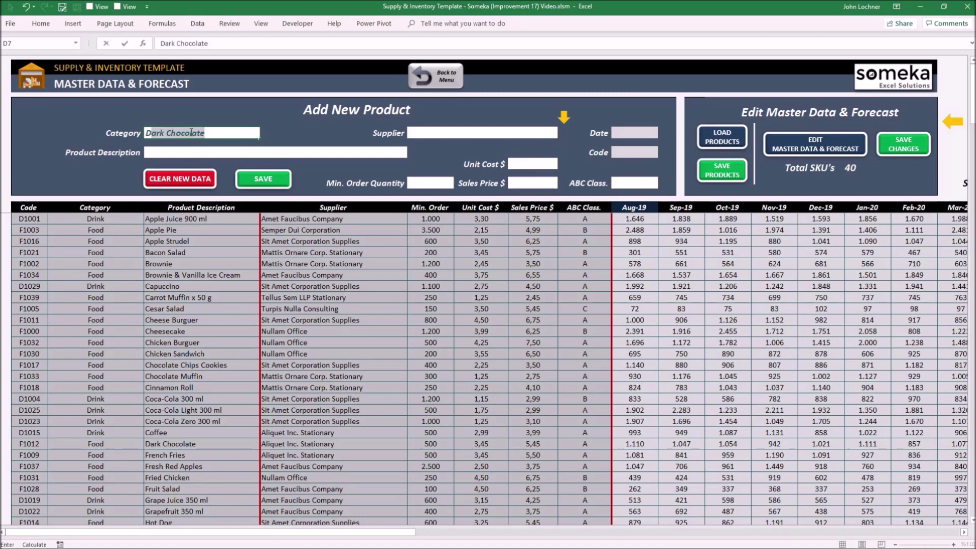
pyautogui.write('rink')
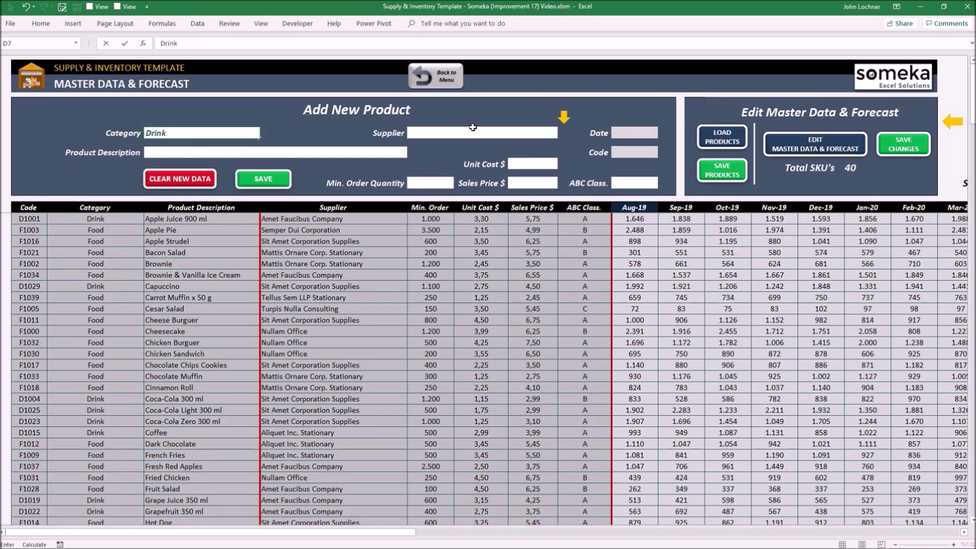
pyautogui.press('Tab')
pyautogui.click(563, 134)
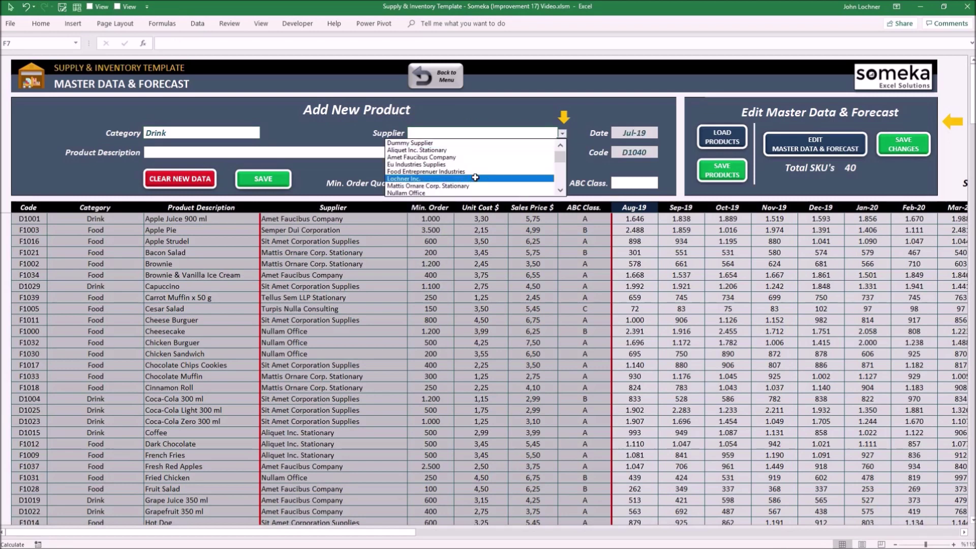
pyautogui.click(477, 177)
pyautogui.click(210, 152)
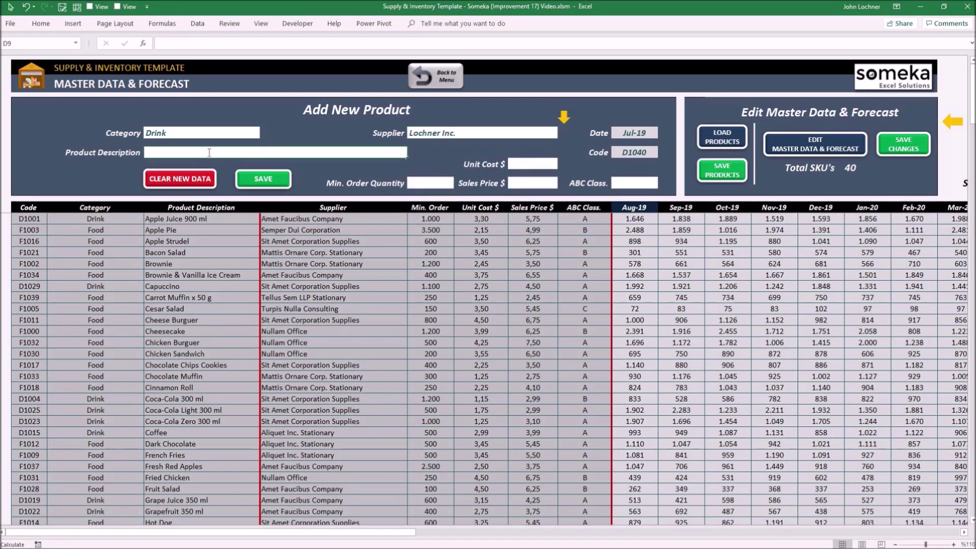
pyautogui.write('Cherry Queen')
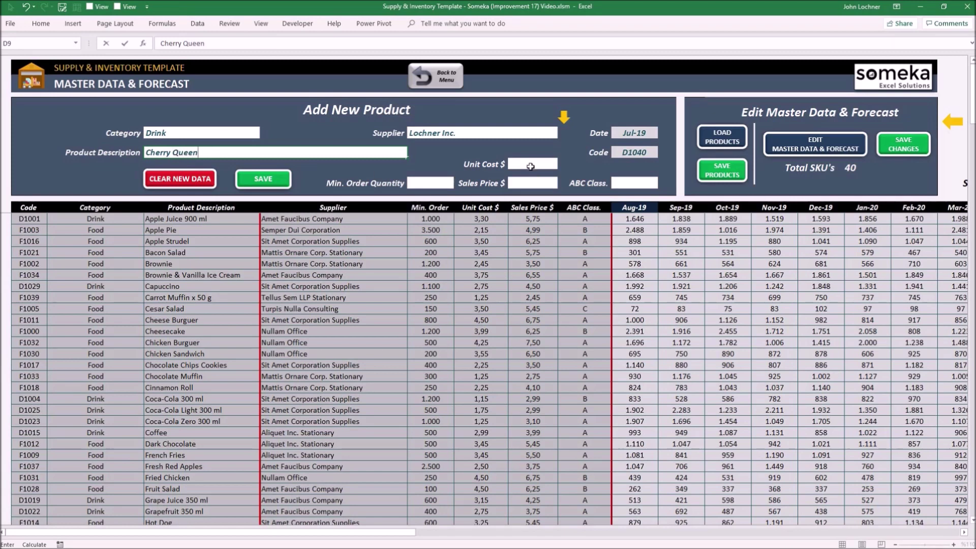
# Step: Give it unit cost 15, sales price 30, minimum order 50, class A, and save as D1040
pyautogui.click(531, 165)
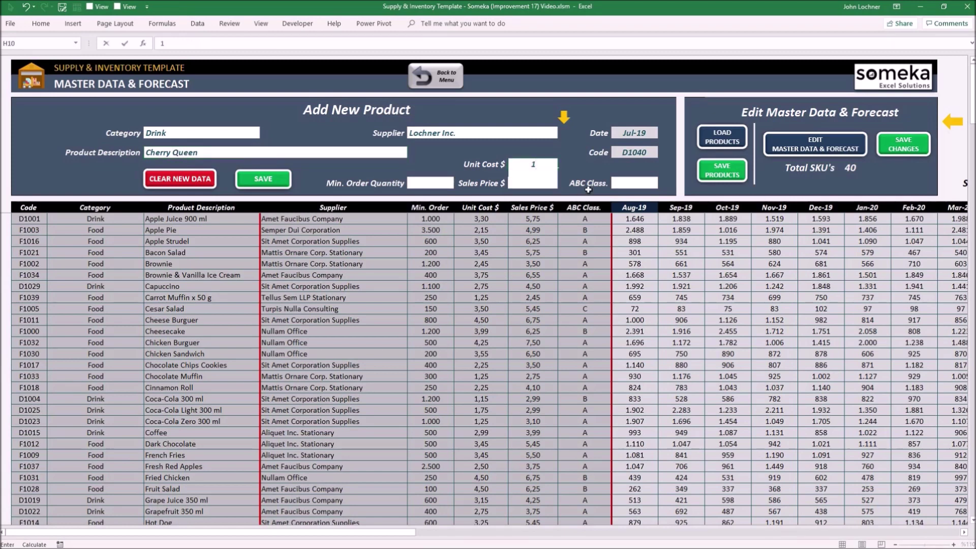
pyautogui.write('15')
pyautogui.press('Tab')
pyautogui.click(540, 183)
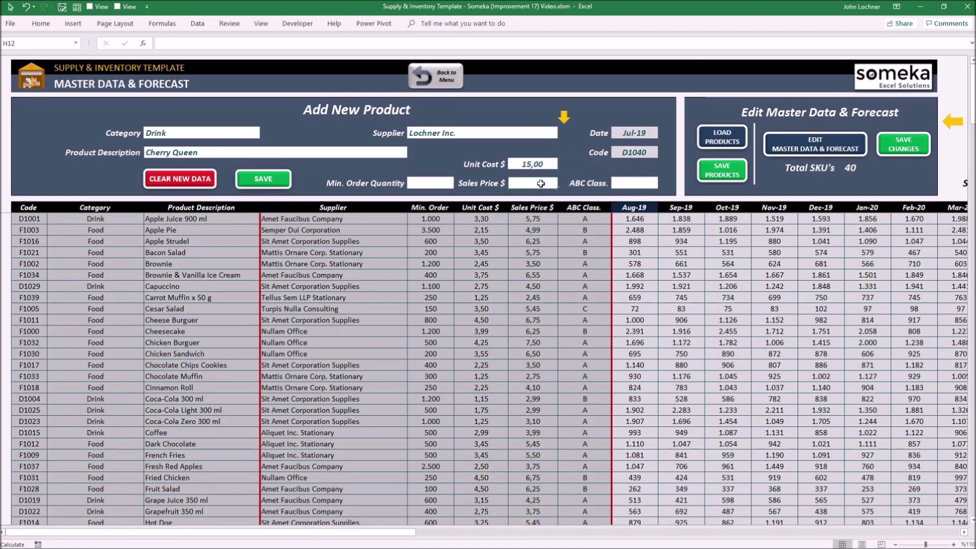
pyautogui.write('30')
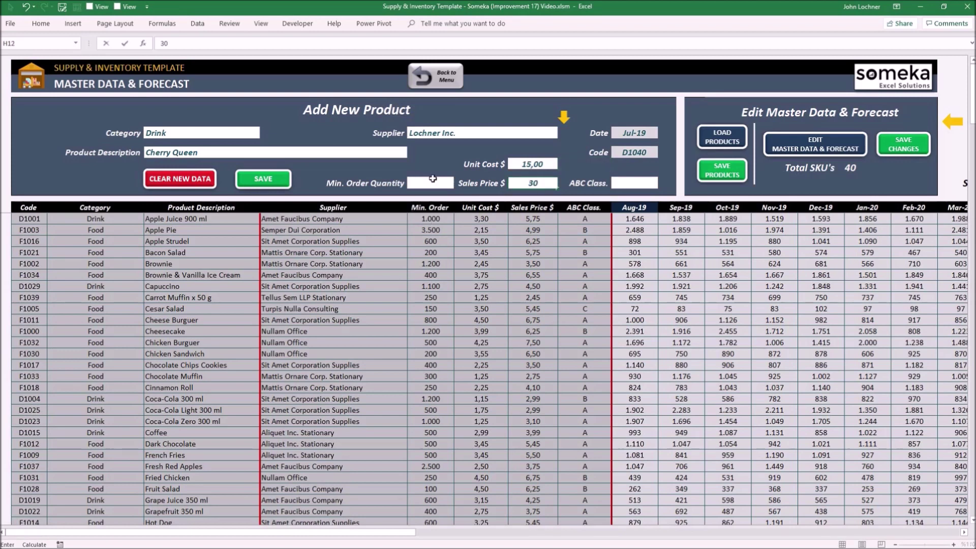
pyautogui.click(442, 182)
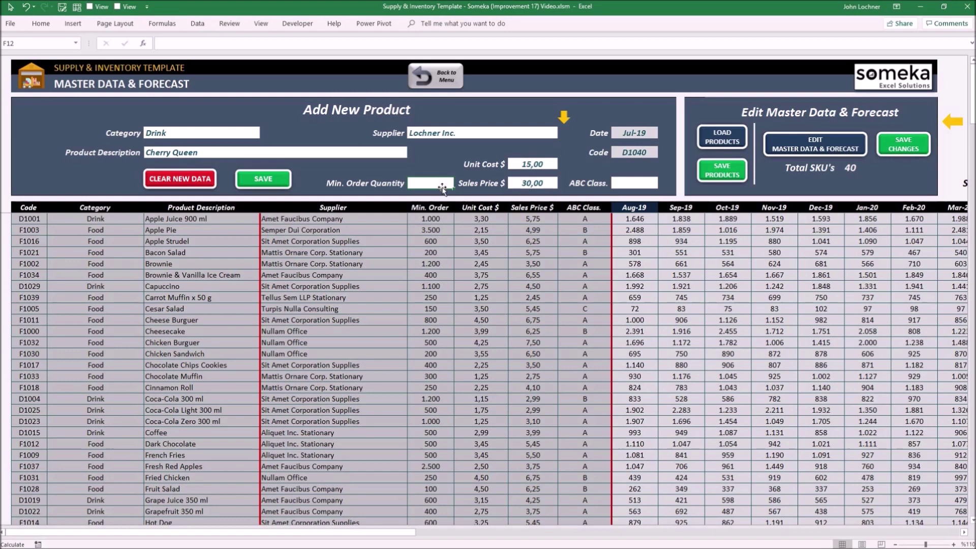
pyautogui.write('50')
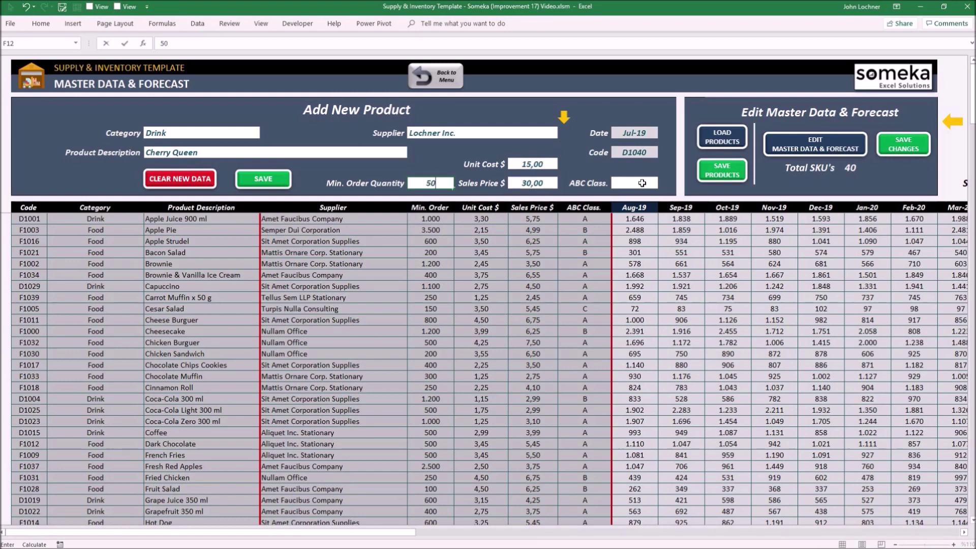
pyautogui.click(642, 183)
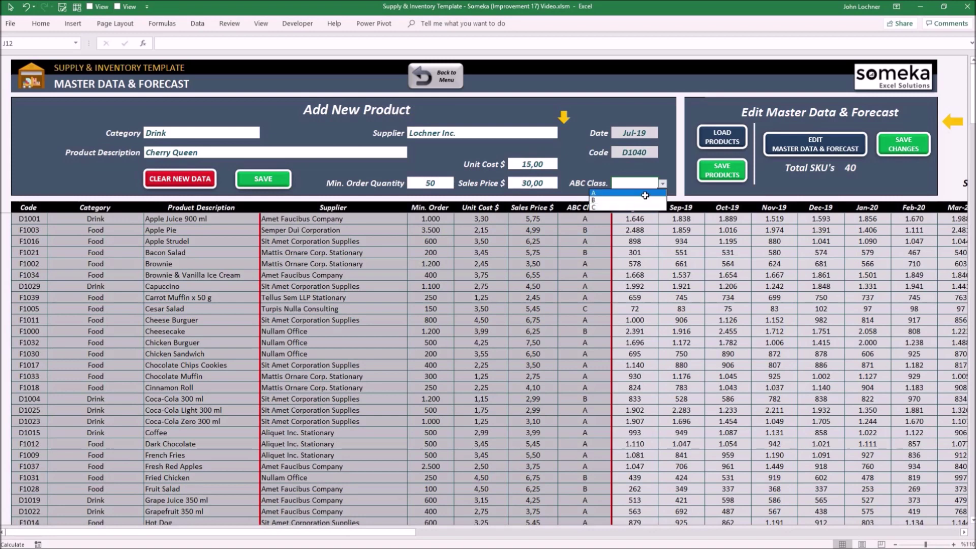
pyautogui.click(645, 195)
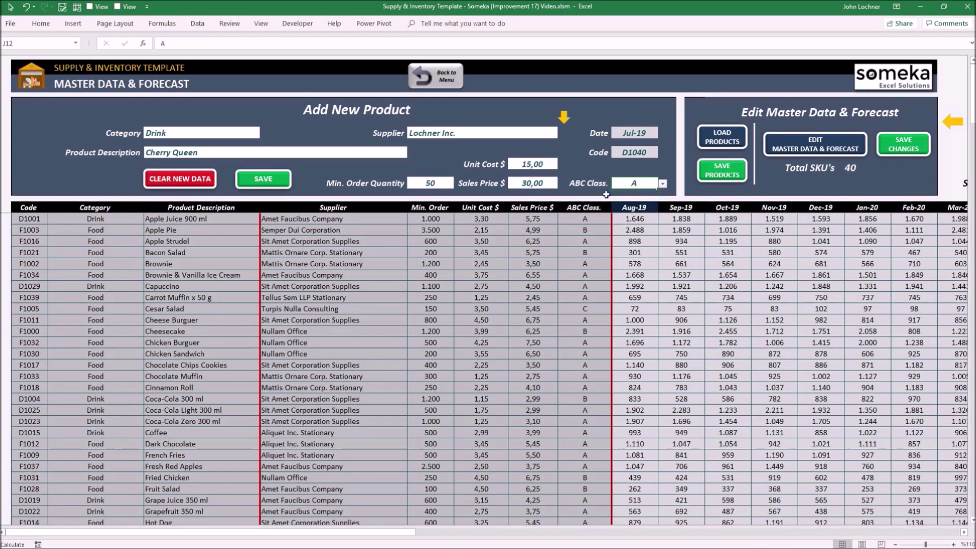
pyautogui.click(268, 181)
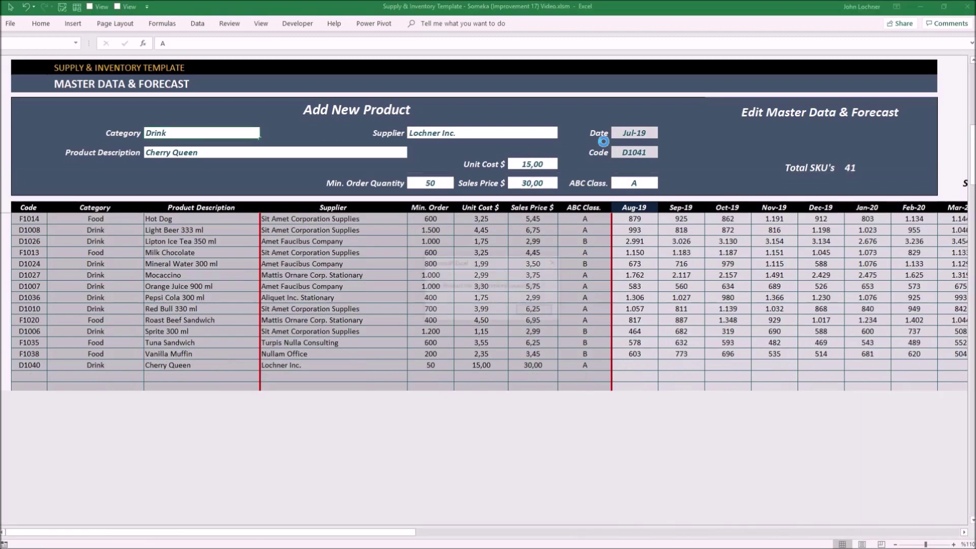
pyautogui.click(536, 311)
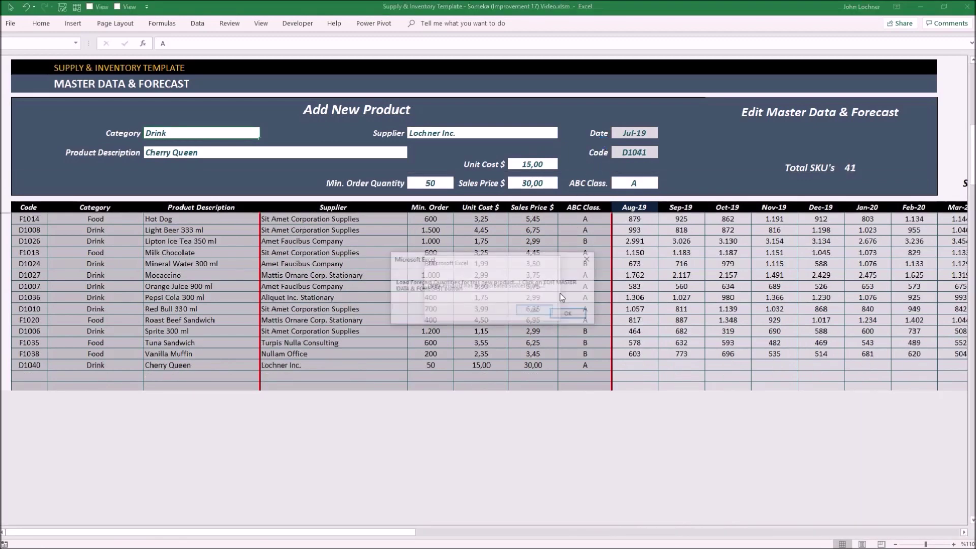
# Step: Make the master data editable and start the forecast columns at Oct-19 instead of Aug-19
pyautogui.click(561, 318)
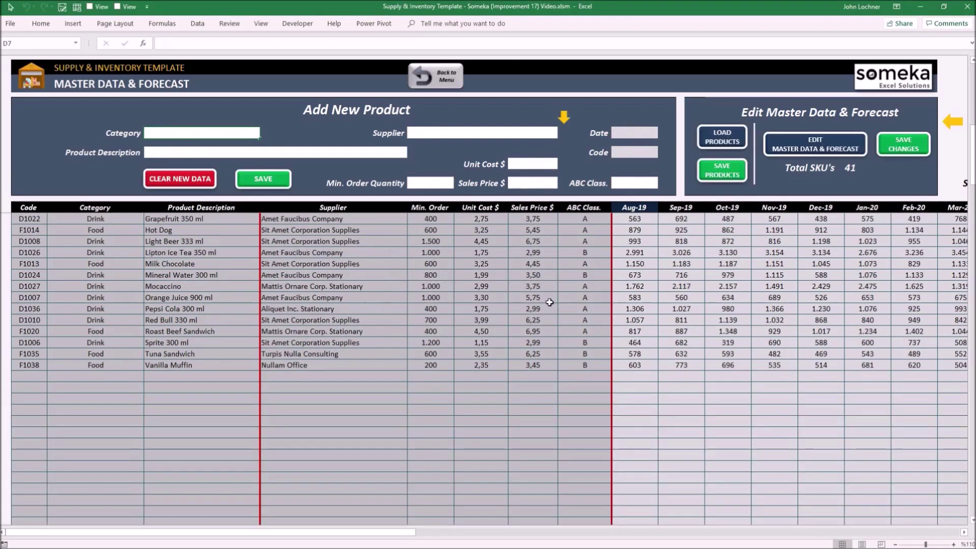
pyautogui.click(828, 145)
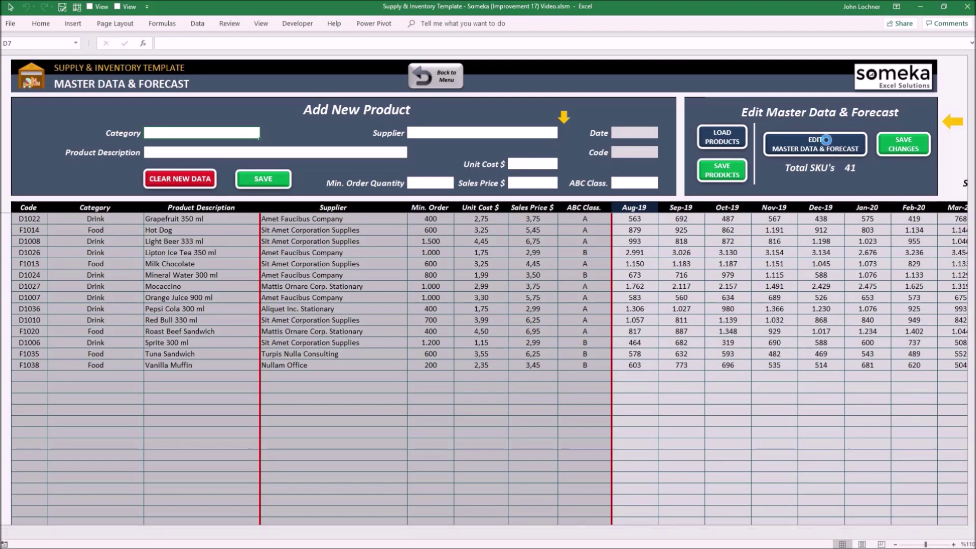
pyautogui.click(544, 311)
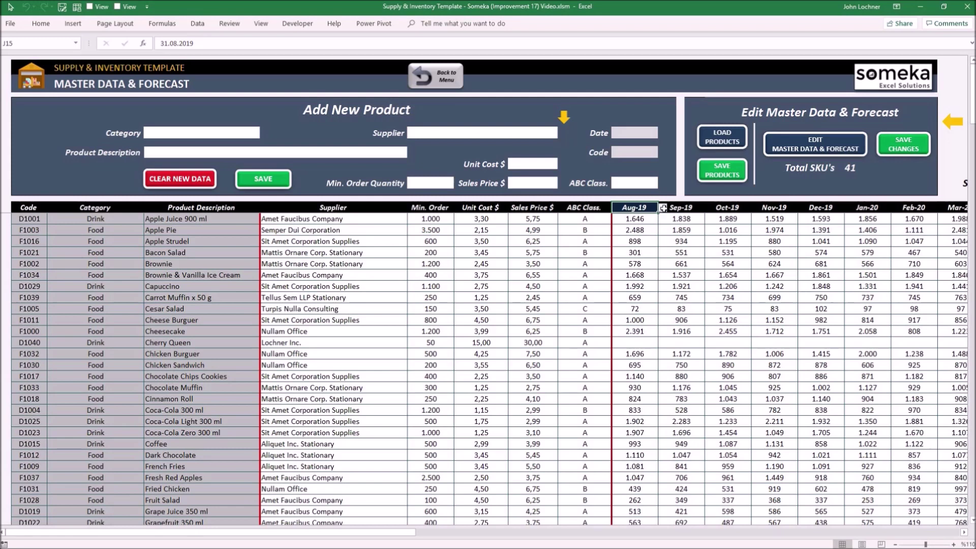
pyautogui.click(663, 208)
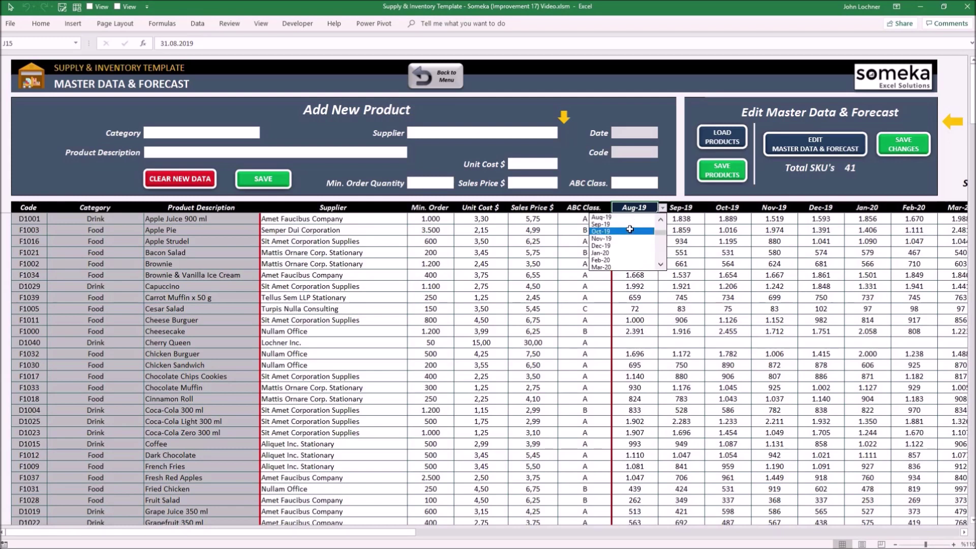
pyautogui.click(630, 231)
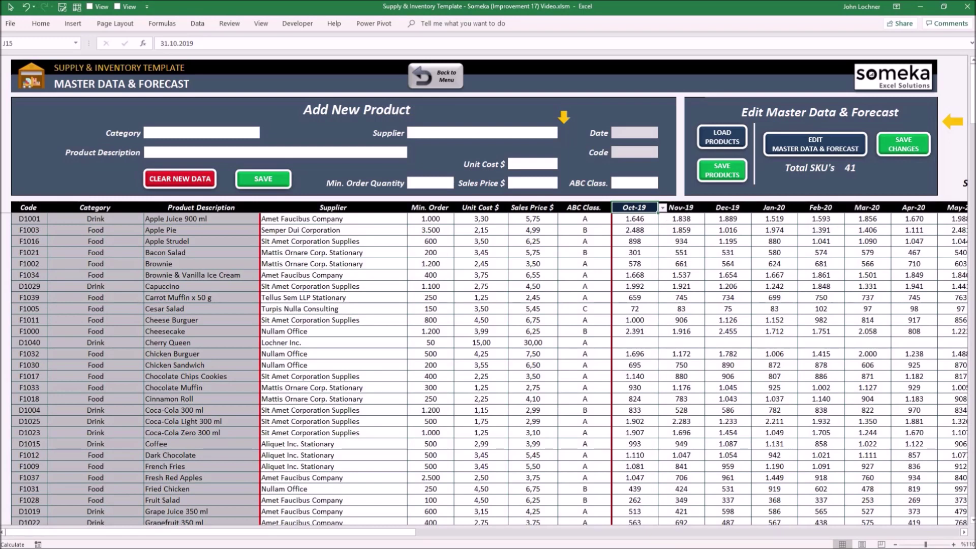
pyautogui.hscroll(2, 617, 281)
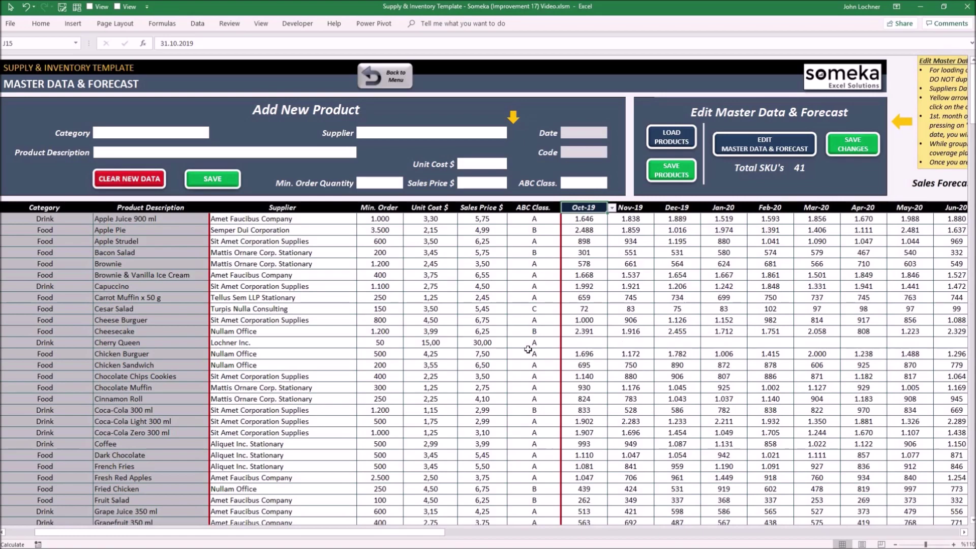
pyautogui.click(587, 331)
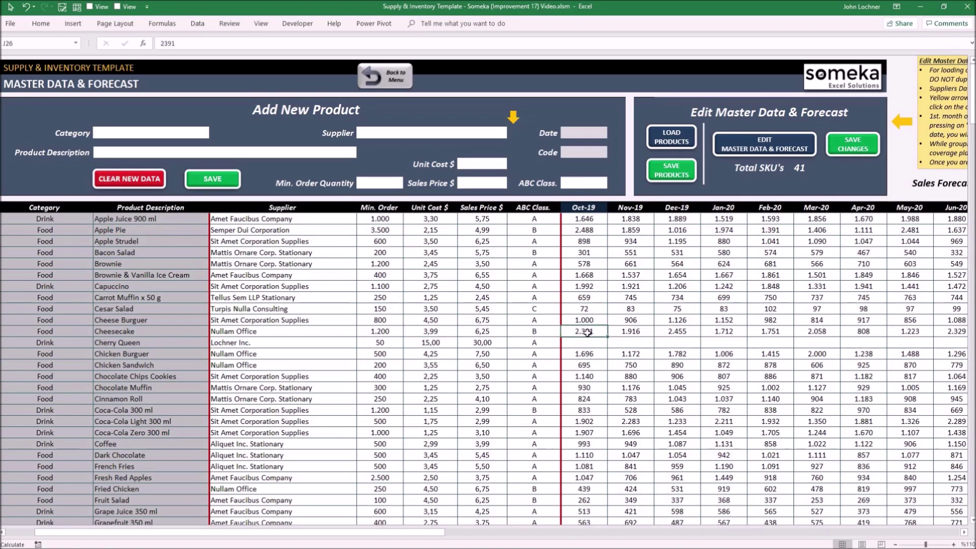
# Step: Copy Cheesecake's monthly forecast and paste it as values into Cherry Queen's row
pyautogui.moveTo(587, 332); pyautogui.dragTo(893, 331)
pyautogui.hotkey('ctrl', 'c')
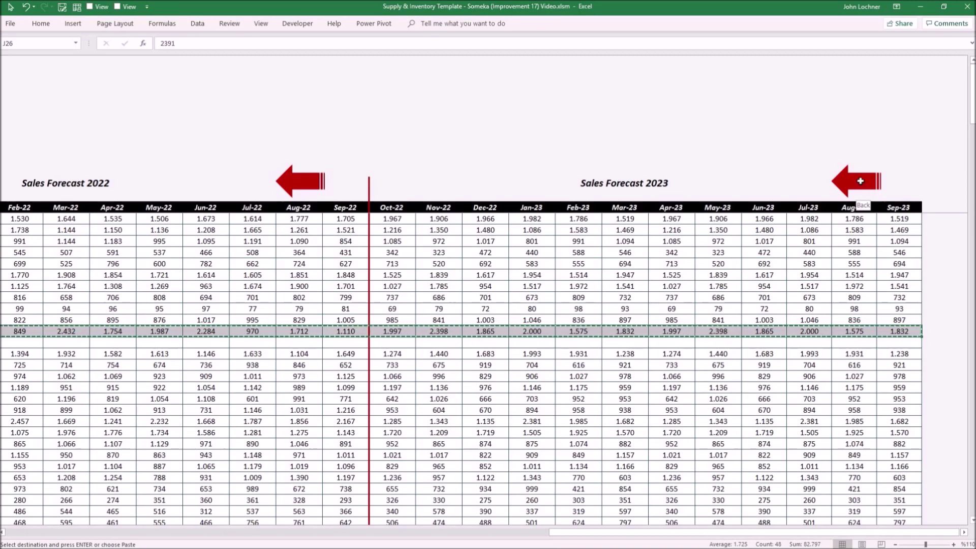
pyautogui.click(862, 186)
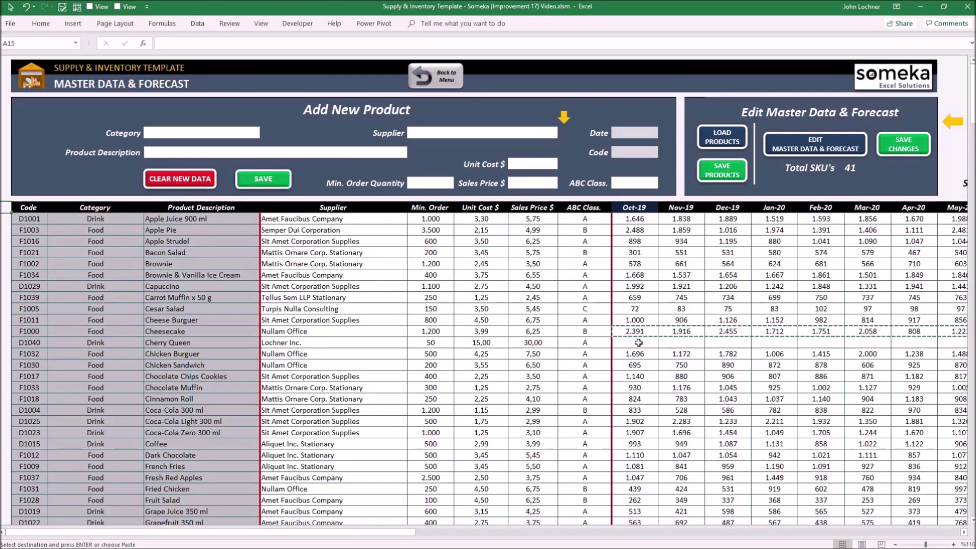
pyautogui.click(638, 342)
pyautogui.rightClick(639, 344)
pyautogui.click(671, 196)
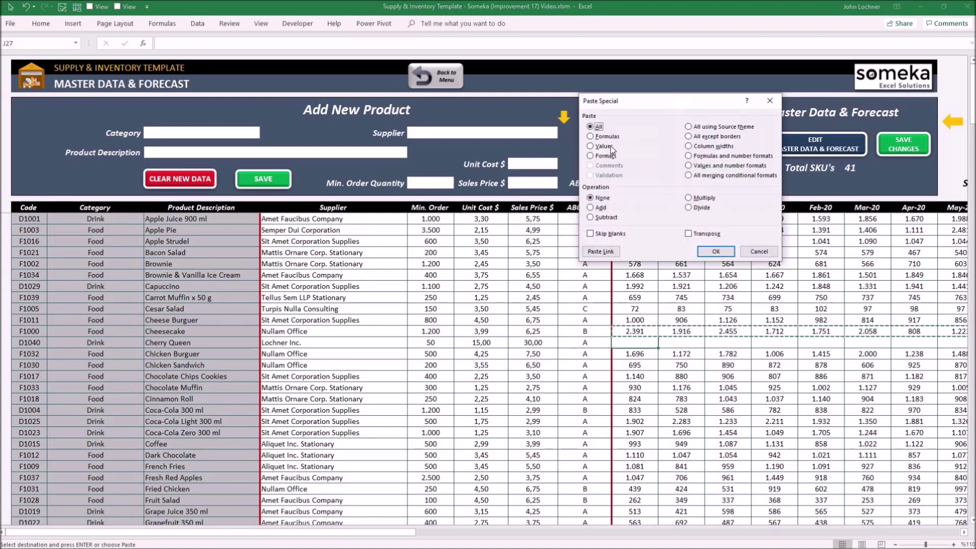
pyautogui.click(716, 251)
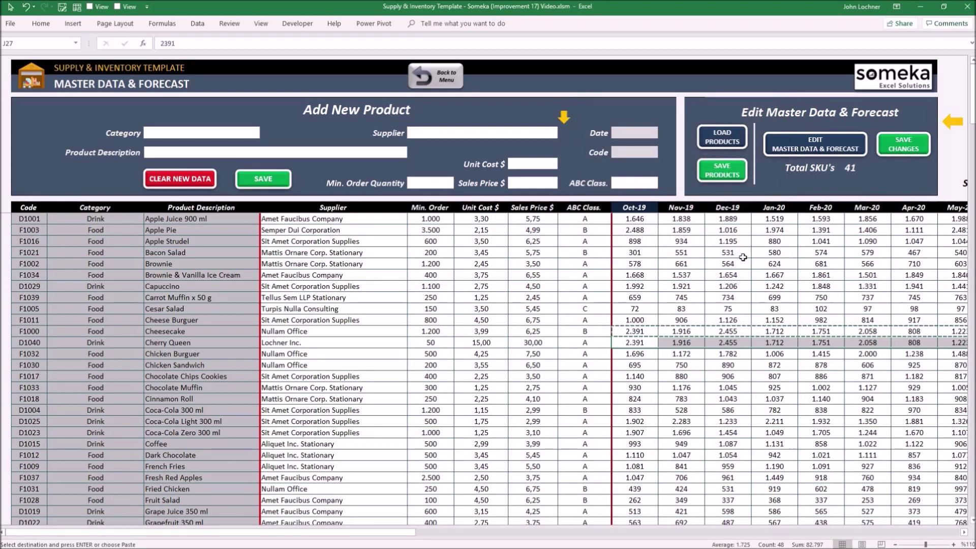
# Step: Save the master data and forecast changes, then go to the Planning Table sheet
pyautogui.click(901, 147)
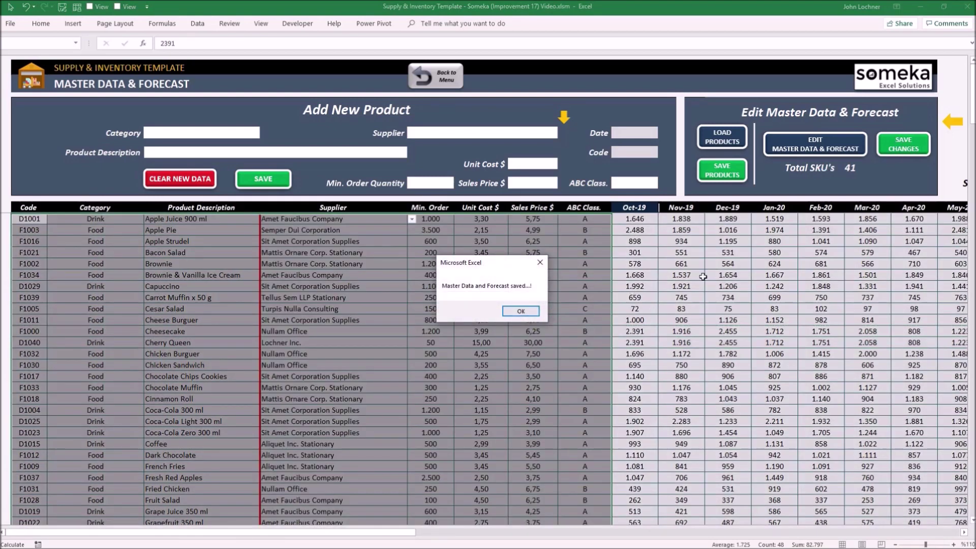
pyautogui.click(520, 311)
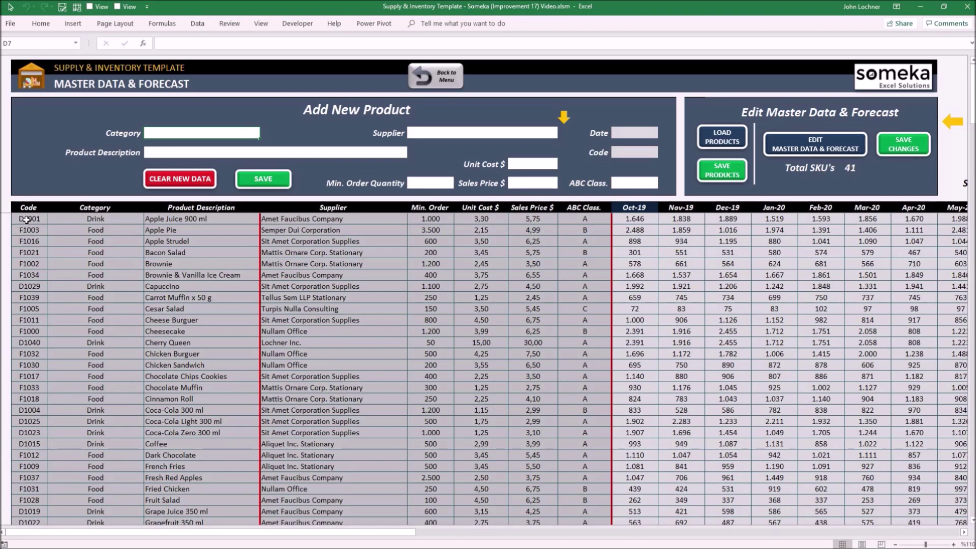
pyautogui.moveTo(27, 220); pyautogui.dragTo(511, 134)
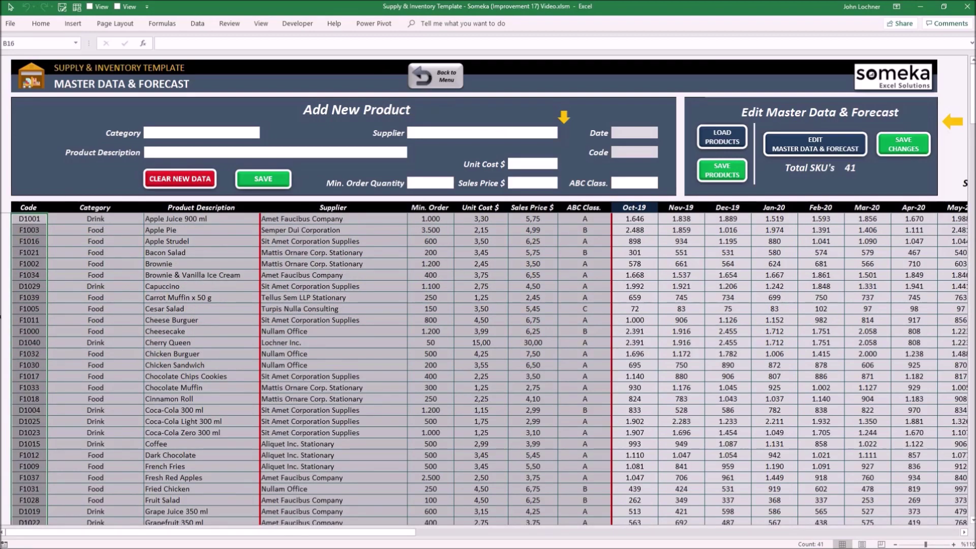
pyautogui.click(429, 79)
pyautogui.click(94, 399)
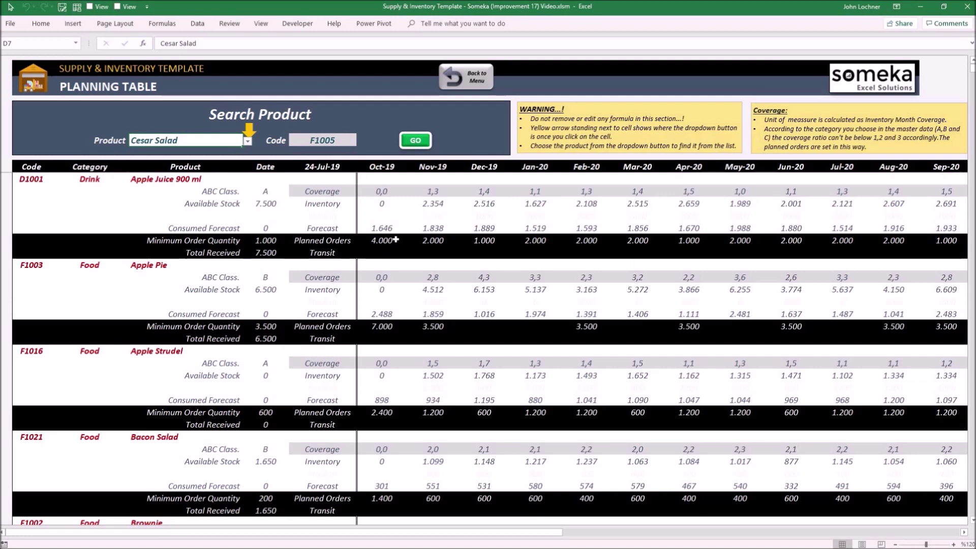
# Step: Select Apple Juice's Oct-19 onward forecasts and planned orders in the Planning Table
pyautogui.moveTo(396, 230); pyautogui.dragTo(792, 228)
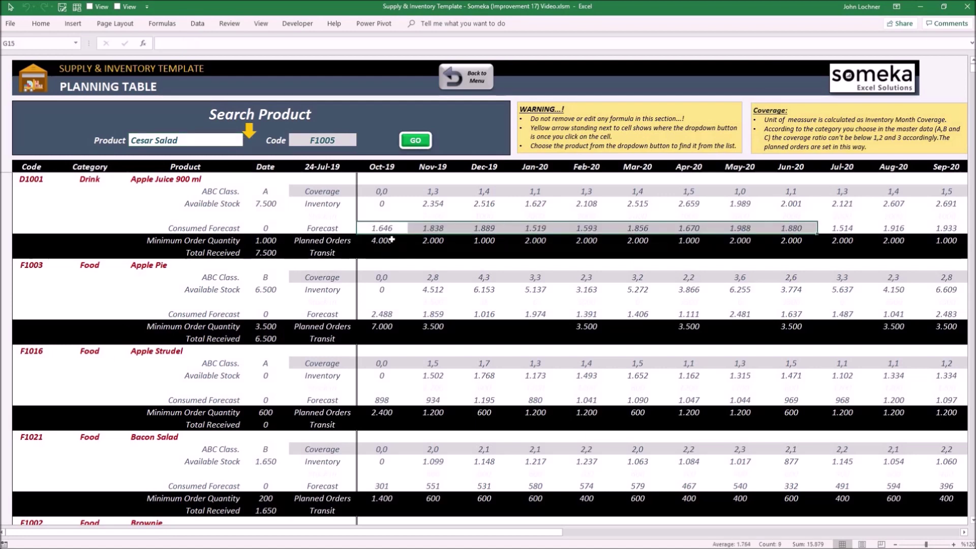
pyautogui.click(392, 240)
pyautogui.moveTo(452, 247); pyautogui.dragTo(751, 241)
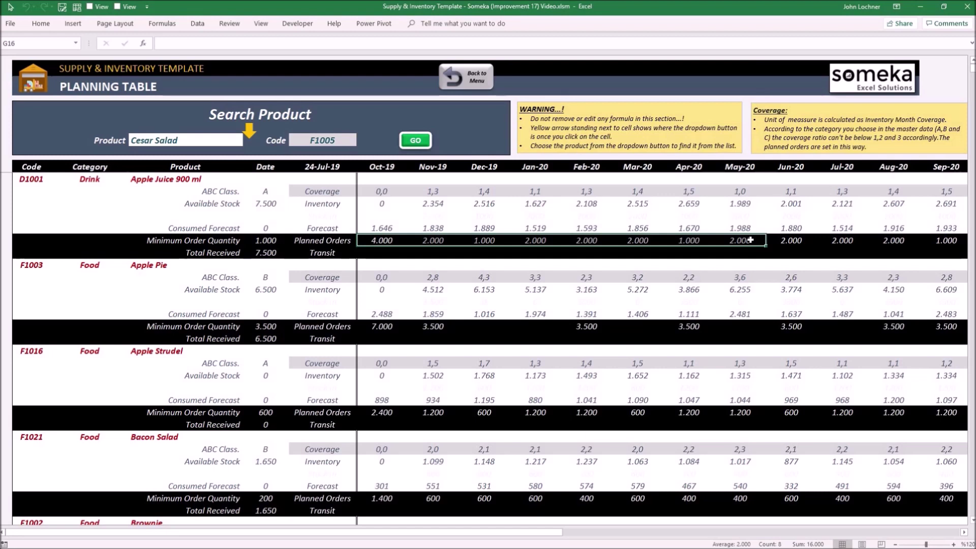
# Step: Search the planning table for Cherry Queen (D1040), showing 4.350 planned for Oct-19
pyautogui.click(191, 142)
pyautogui.click(247, 142)
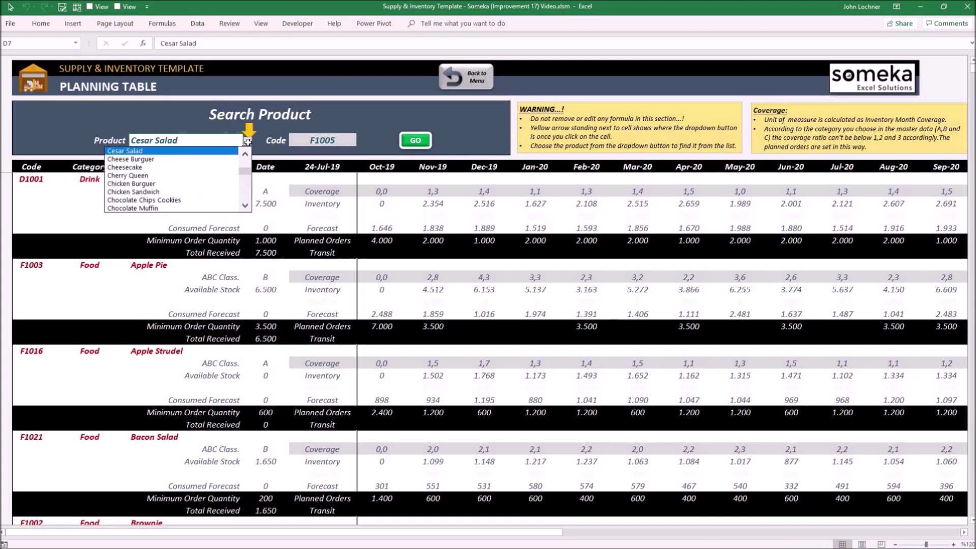
pyautogui.click(172, 177)
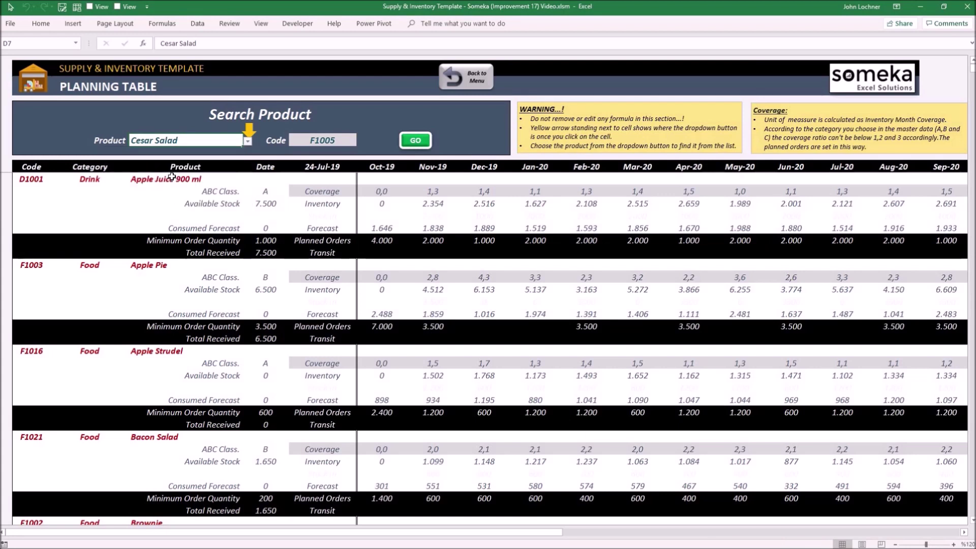
pyautogui.click(421, 144)
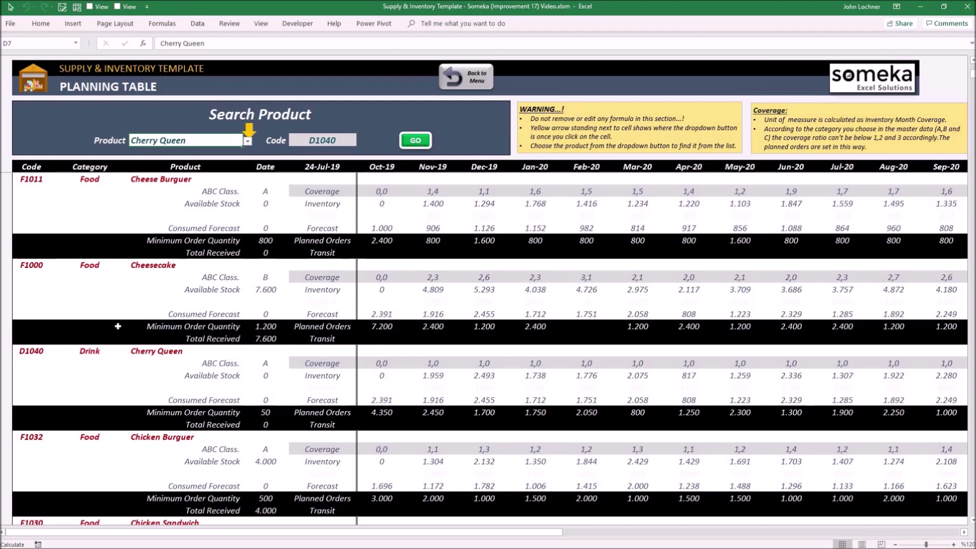
pyautogui.click(150, 355)
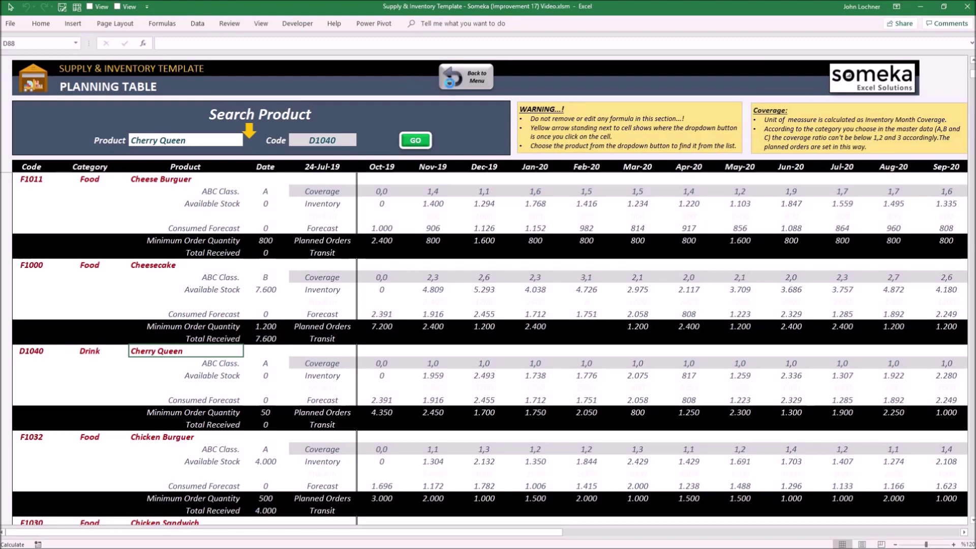
pyautogui.click(450, 83)
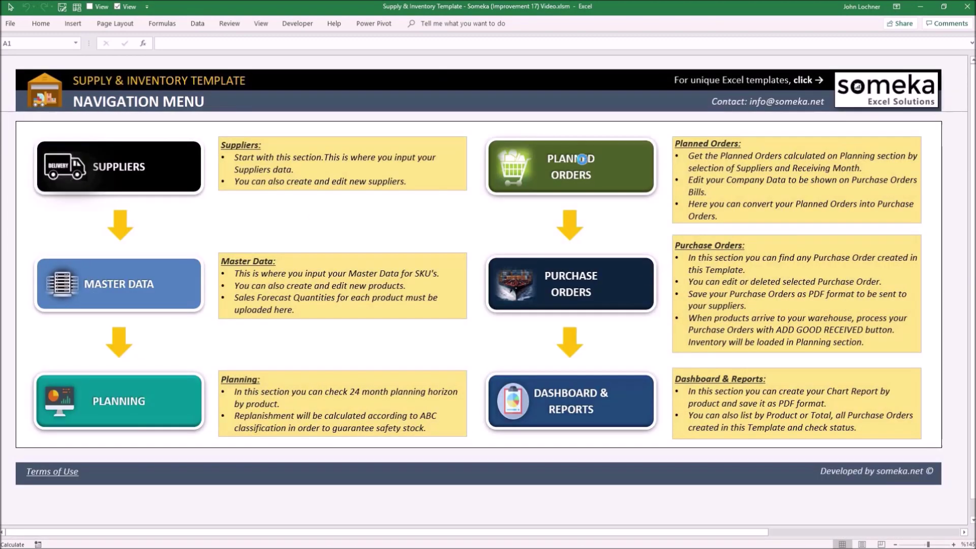
# Step: On Planned Orders, collect all planned orders for receiving month Oct-19
pyautogui.click(583, 158)
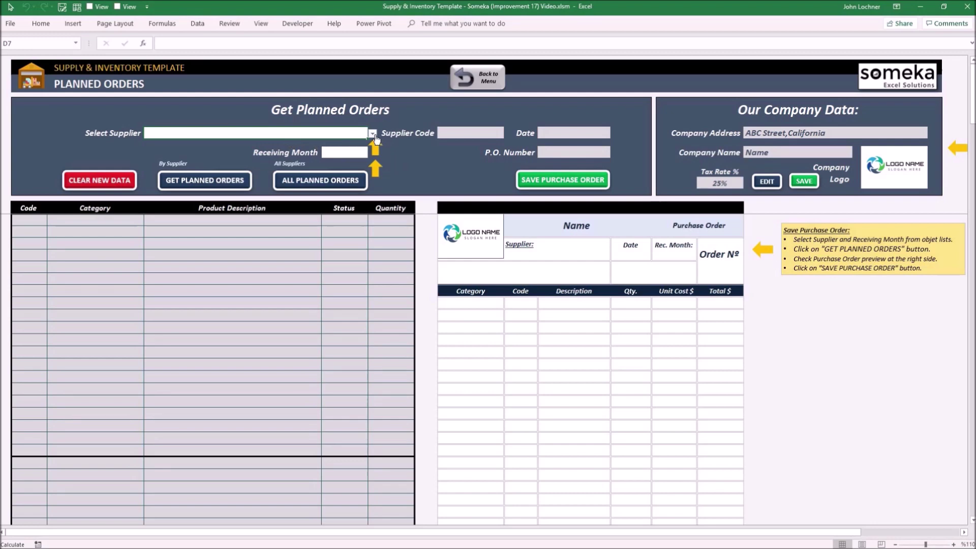
pyautogui.click(370, 154)
pyautogui.click(373, 153)
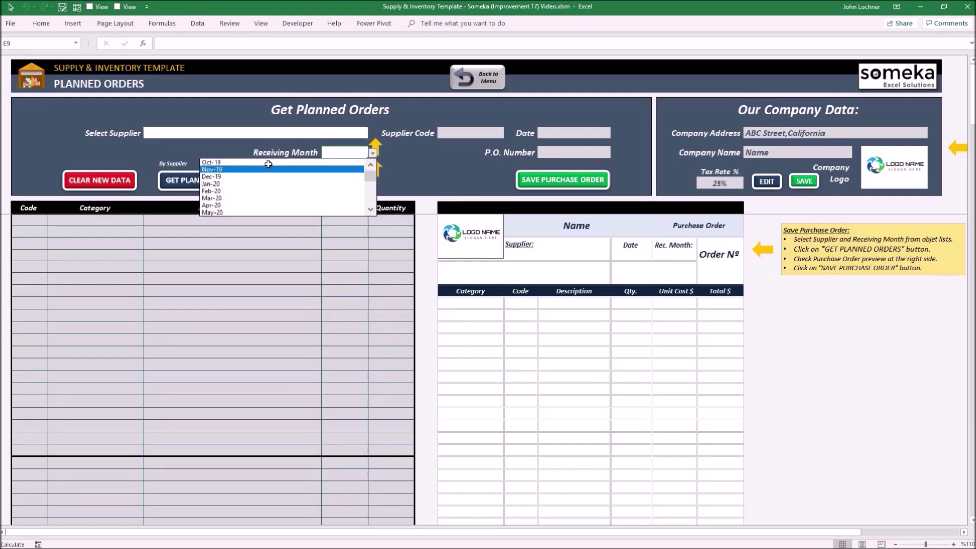
pyautogui.click(271, 163)
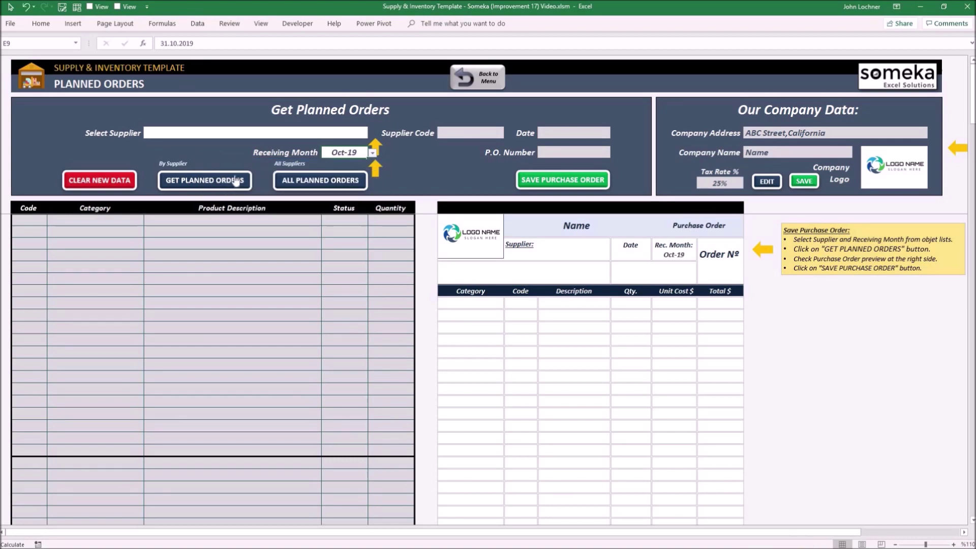
pyautogui.click(316, 186)
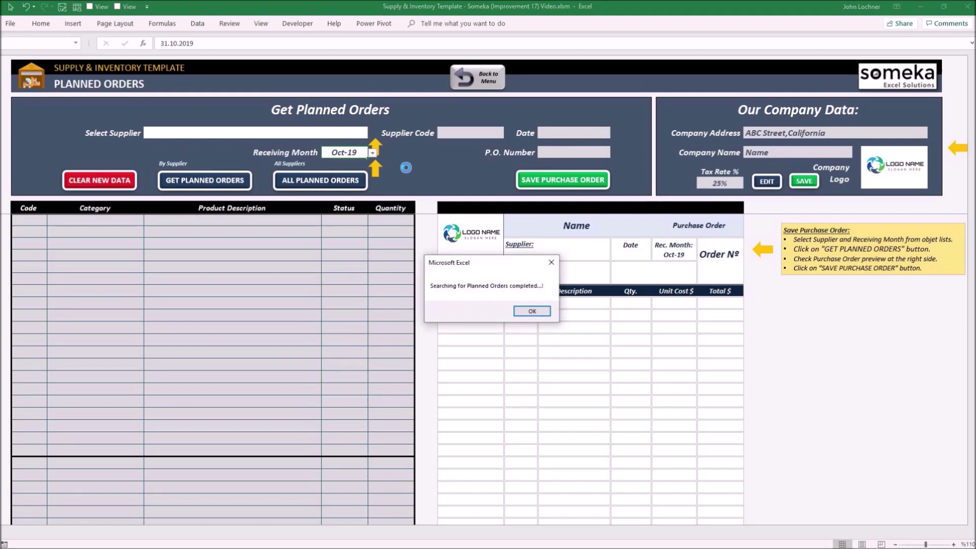
pyautogui.click(531, 310)
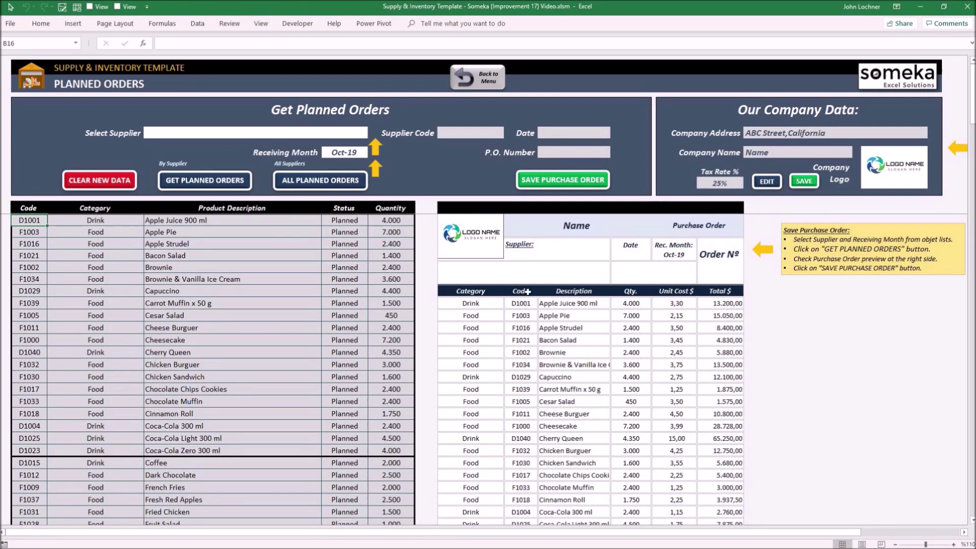
# Step: Choose Lochner Inc. (L2020) as the supplier for purchase order 1016-7
pyautogui.click(340, 135)
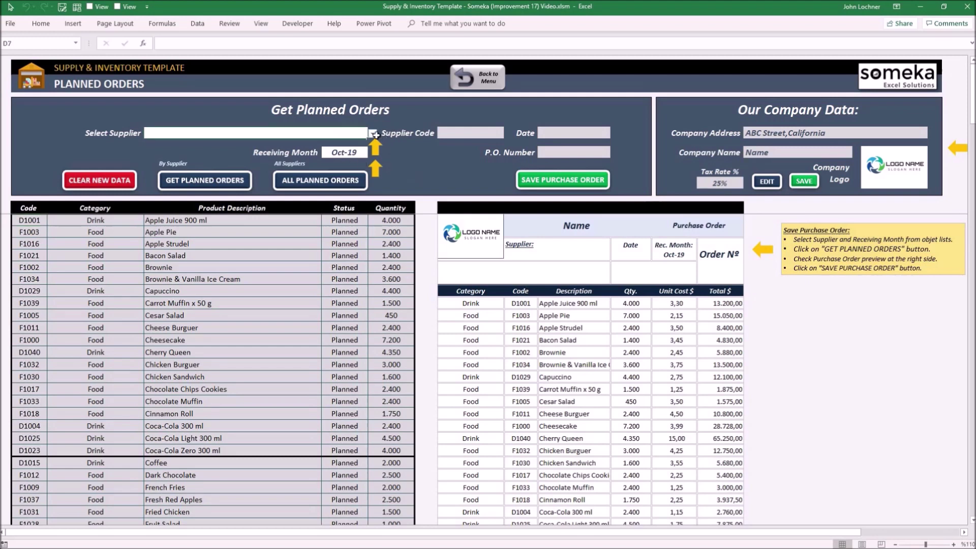
pyautogui.click(372, 133)
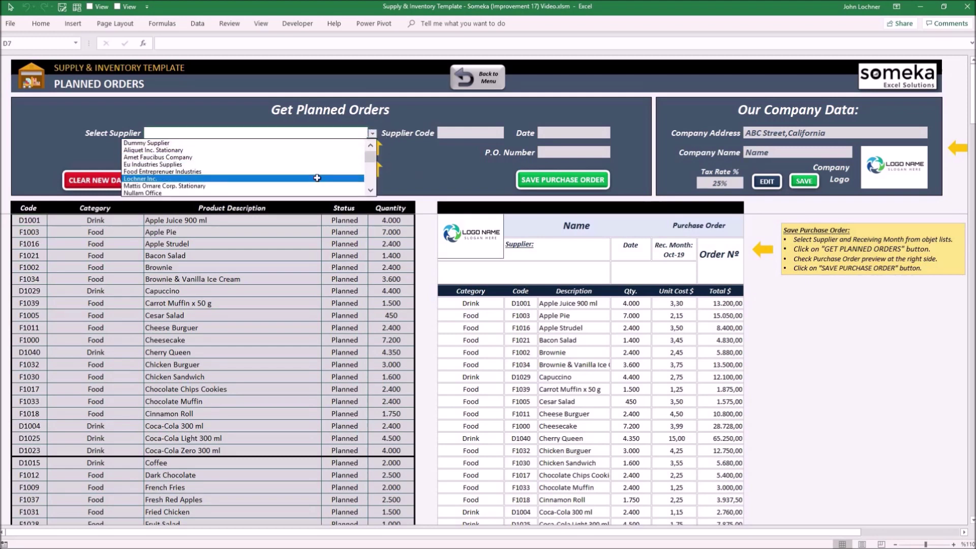
pyautogui.click(317, 178)
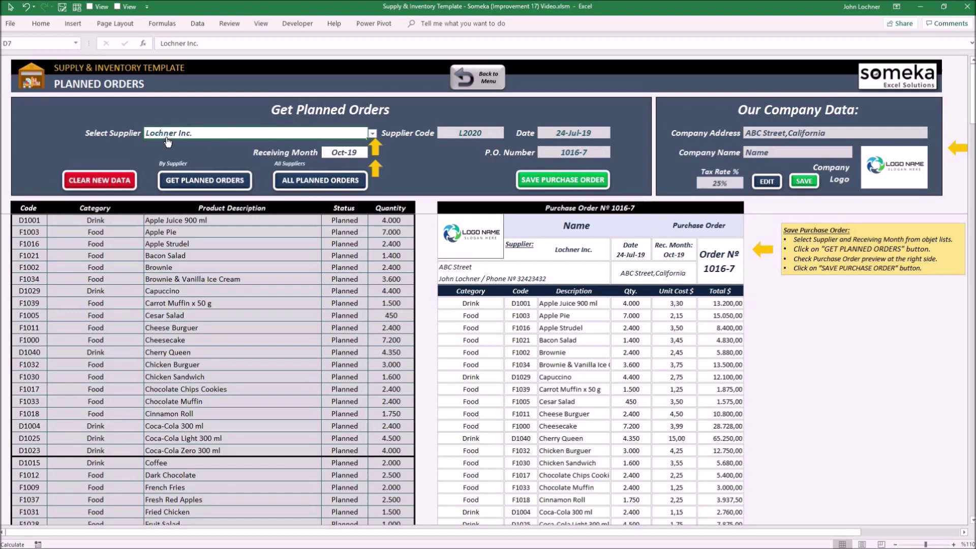
pyautogui.click(496, 81)
pyautogui.click(105, 391)
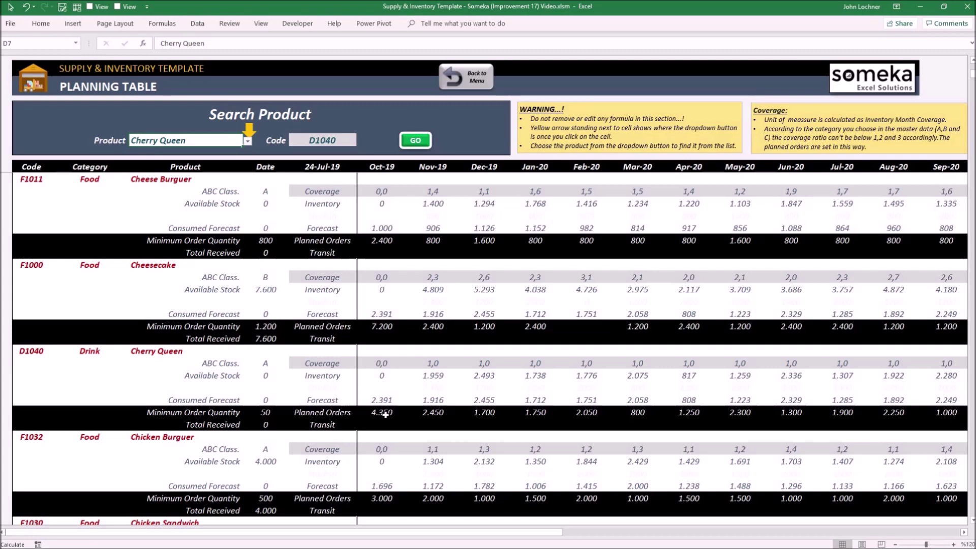
pyautogui.click(383, 413)
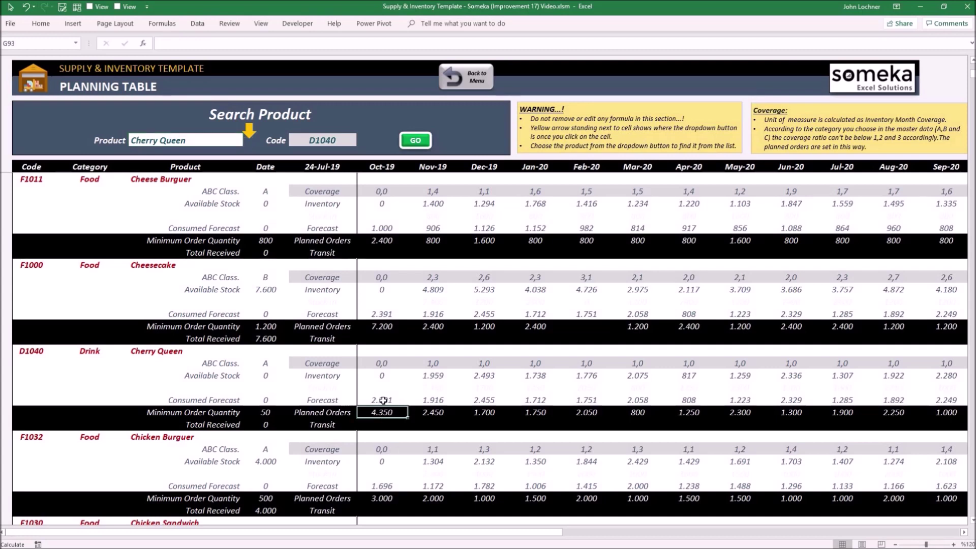
pyautogui.moveTo(383, 401); pyautogui.dragTo(442, 401)
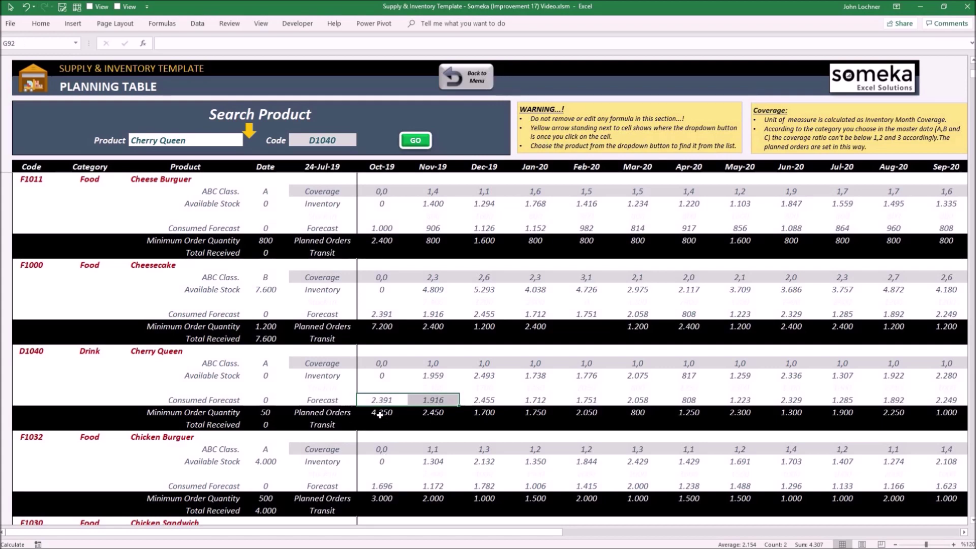
pyautogui.click(459, 90)
pyautogui.click(523, 159)
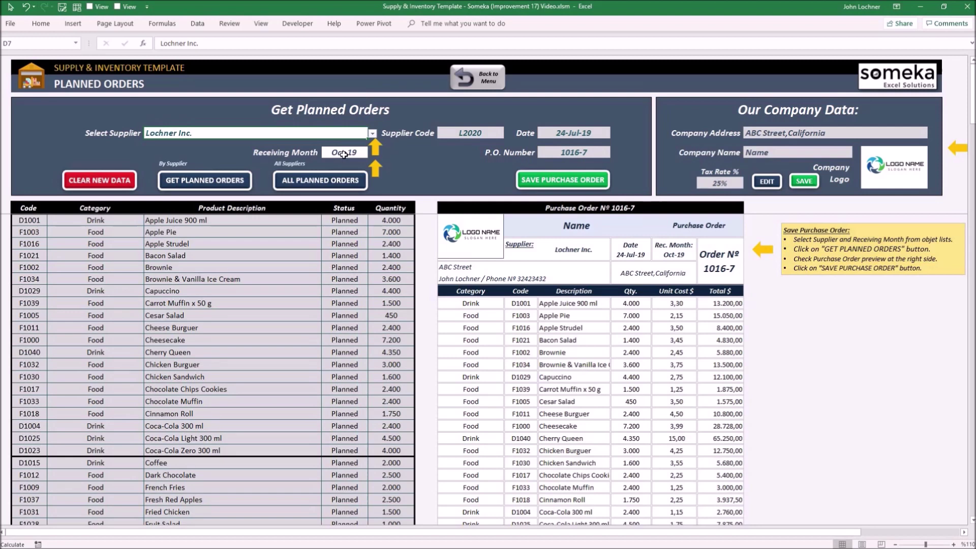
# Step: Fetch Lochner Inc.'s planned orders and save purchase order 1016-7 for 4.350 Cherry Queen
pyautogui.click(209, 180)
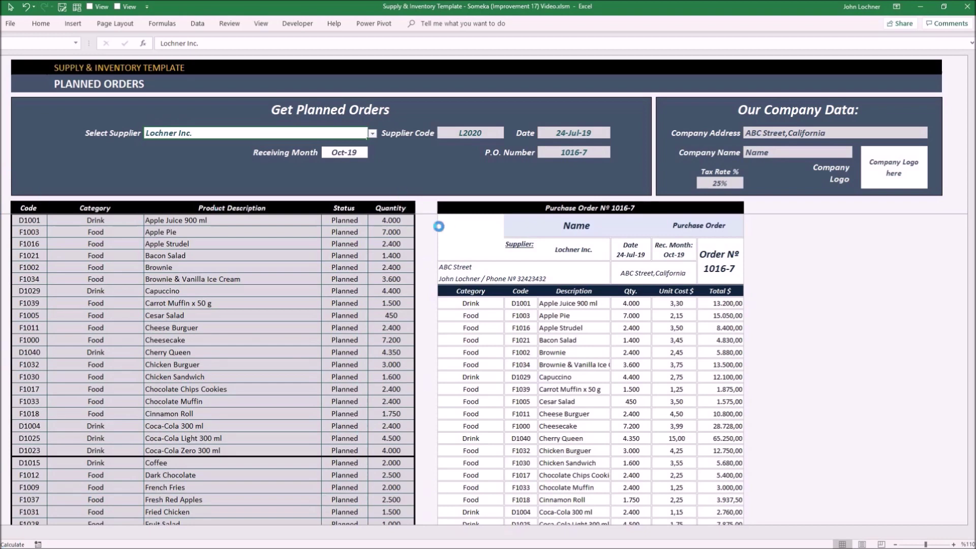
pyautogui.click(532, 312)
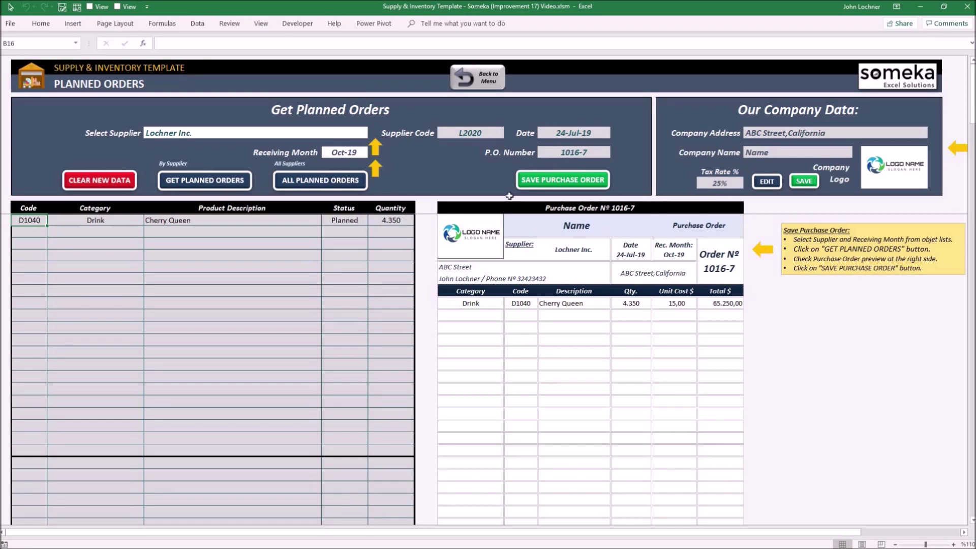
pyautogui.click(575, 181)
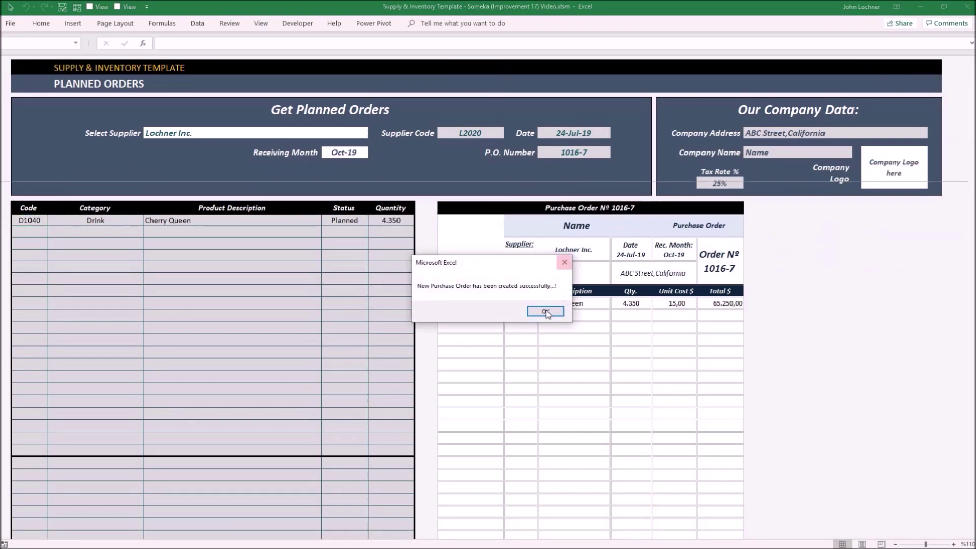
pyautogui.click(545, 311)
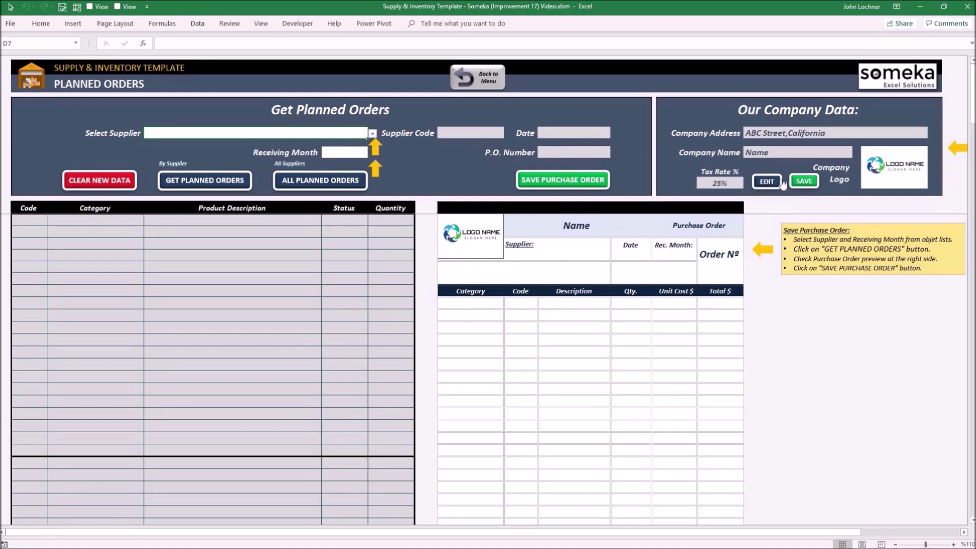
# Step: Unlock the company data, update the company address and rename the company to Names
pyautogui.click(766, 181)
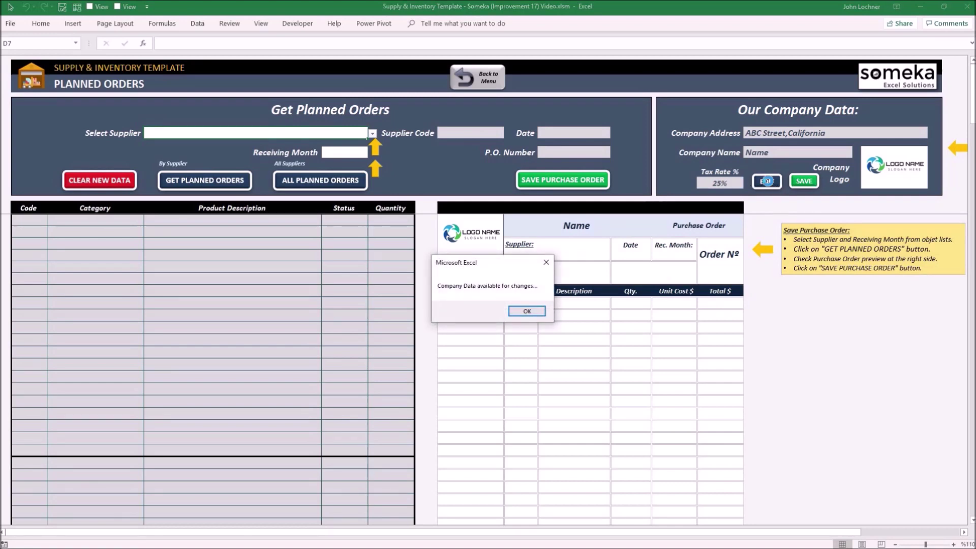
pyautogui.click(526, 311)
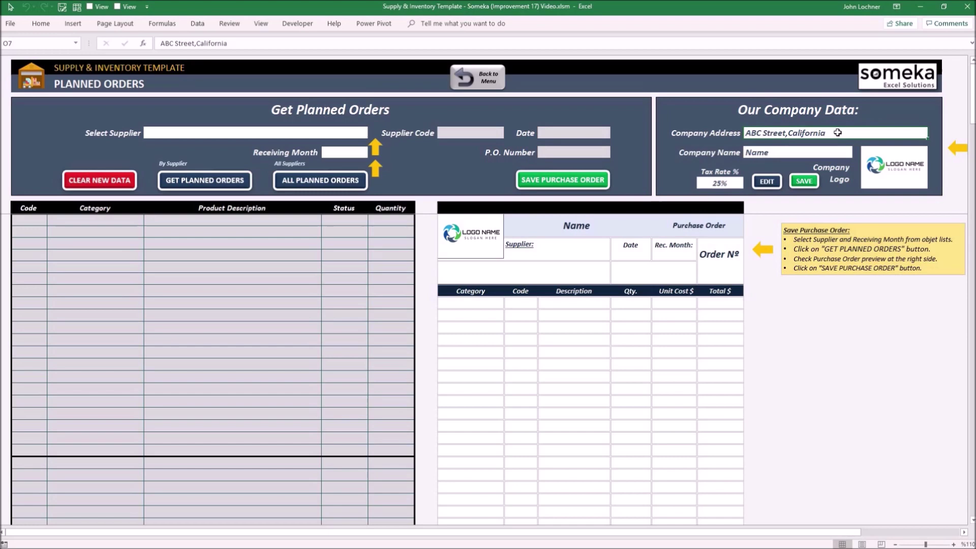
pyautogui.doubleClick(839, 134)
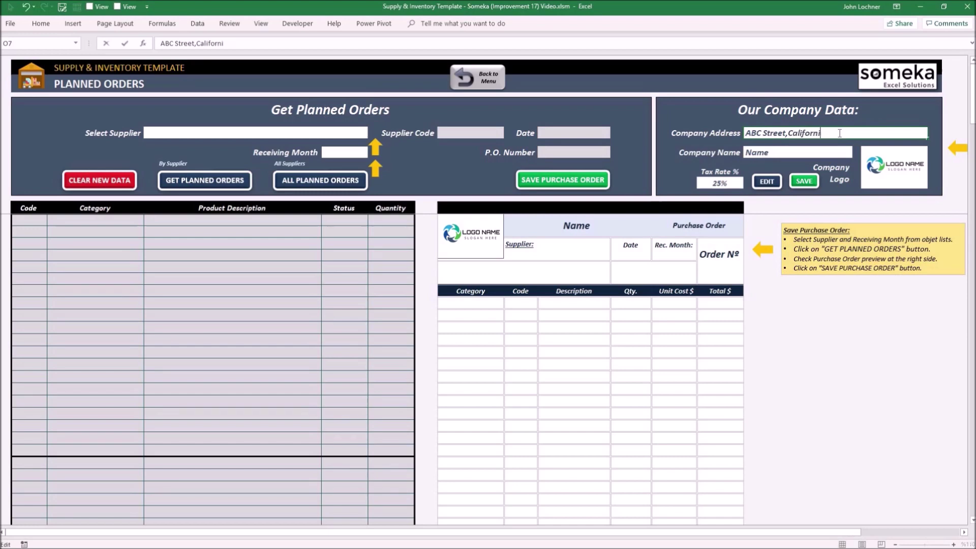
pyautogui.press('BackSpace')
pyautogui.press('BackSpace')
pyautogui.press('BackSpace')
pyautogui.write('New York')
pyautogui.click(787, 152)
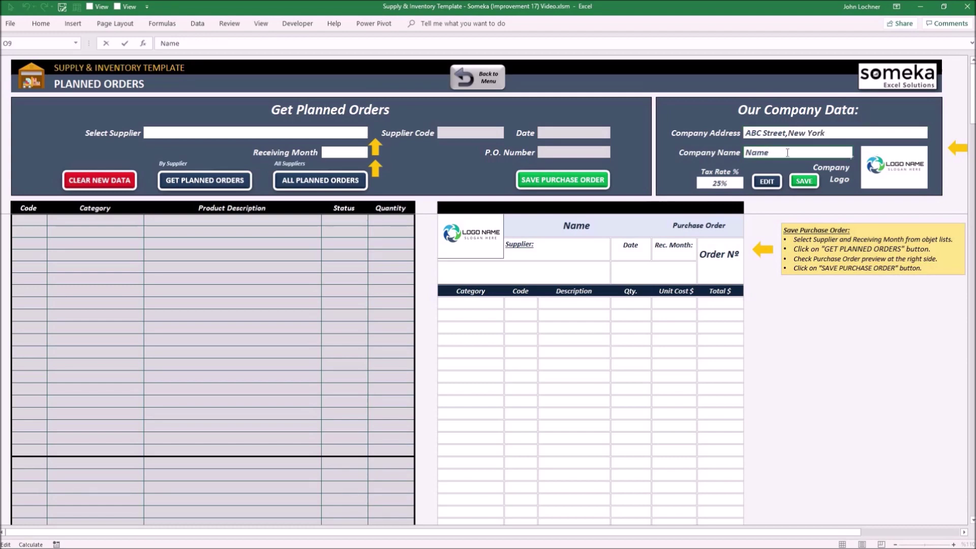
pyautogui.write('s')
pyautogui.click(898, 173)
# Step: Reposition the company logo, set the tax rate to 18%, and save the company data
pyautogui.moveTo(865, 316); pyautogui.dragTo(866, 319)
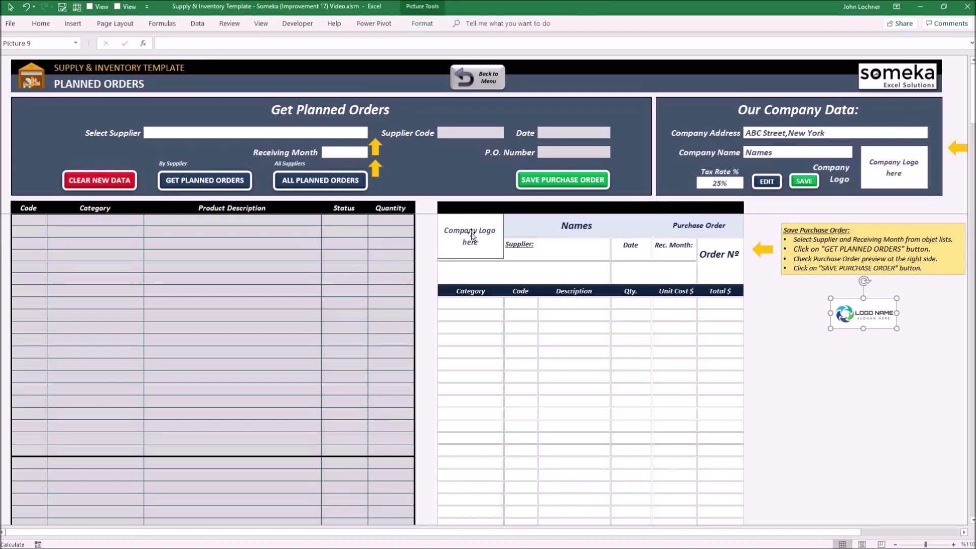
pyautogui.moveTo(872, 311); pyautogui.dragTo(885, 196)
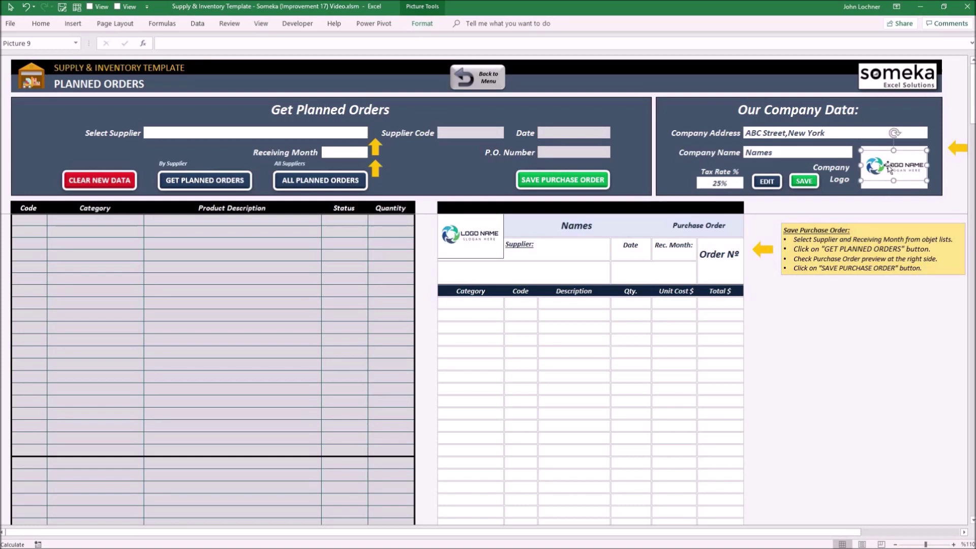
pyautogui.click(710, 188)
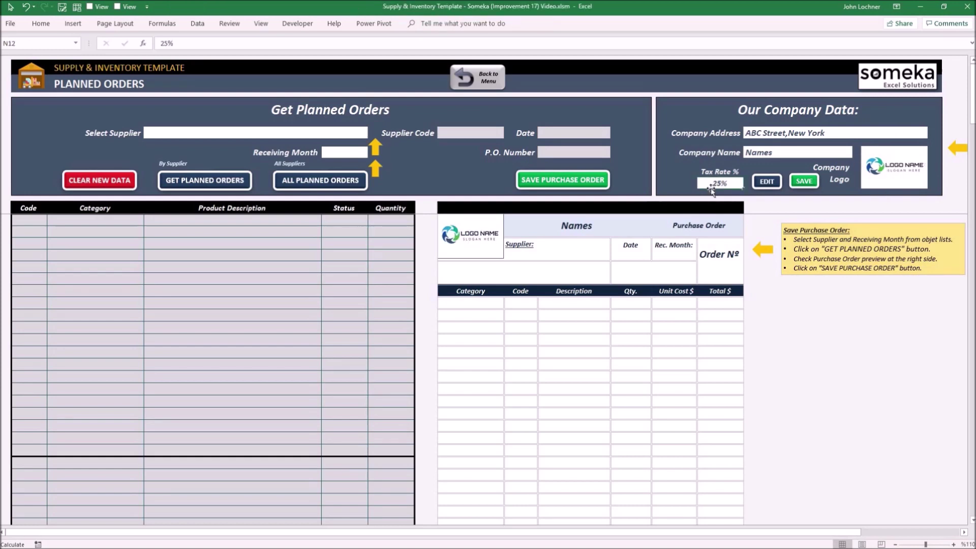
pyautogui.write('18')
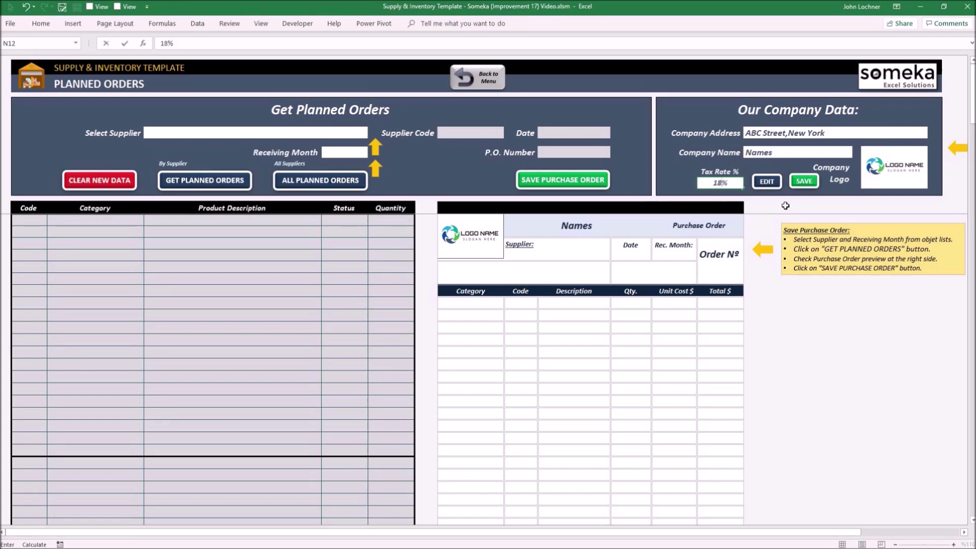
pyautogui.click(777, 211)
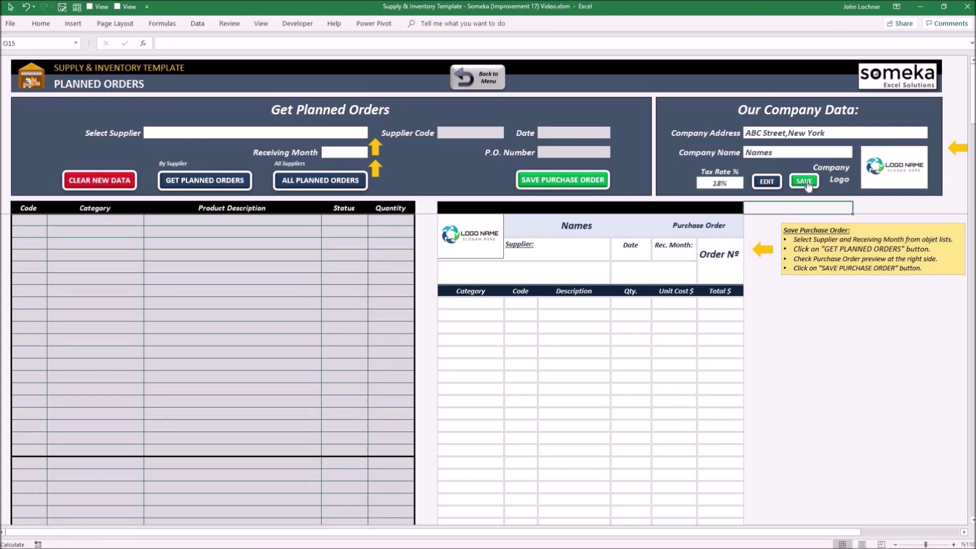
pyautogui.click(806, 181)
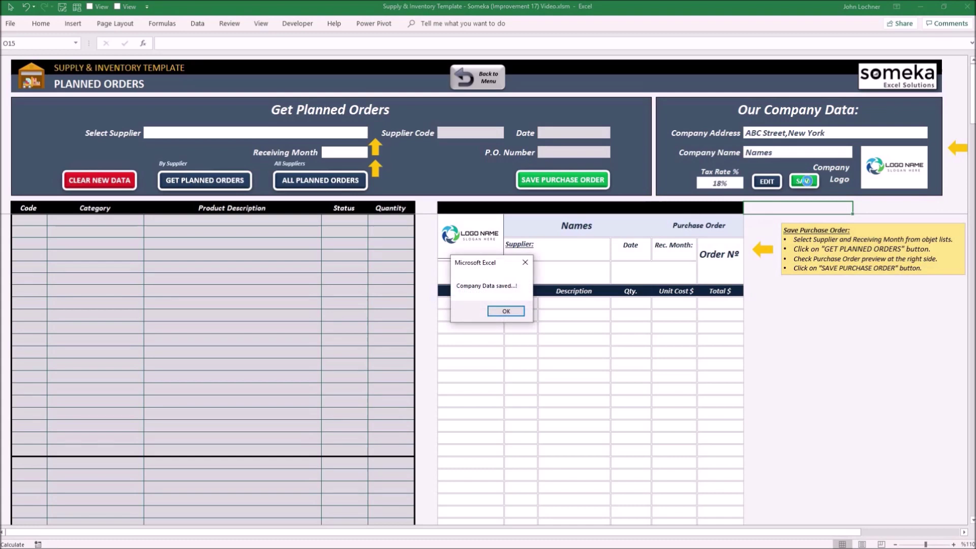
pyautogui.click(512, 315)
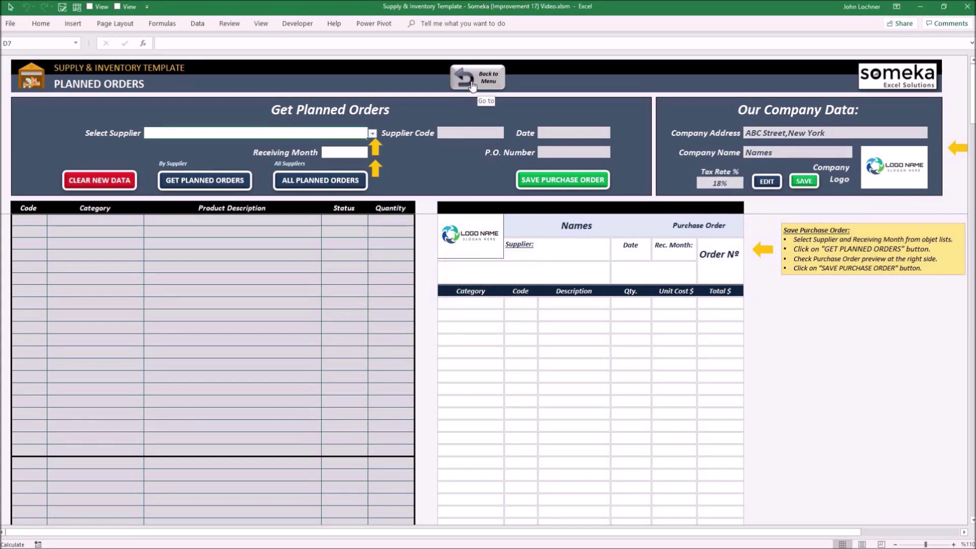
# Step: Go to the Purchase Orders sheet and look through the order list, then return to the top
pyautogui.click(472, 85)
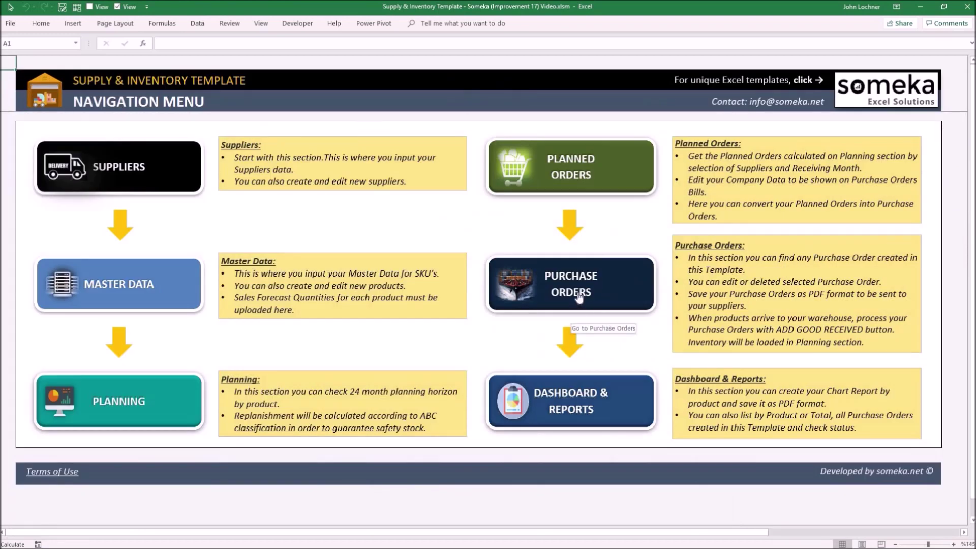
pyautogui.click(579, 298)
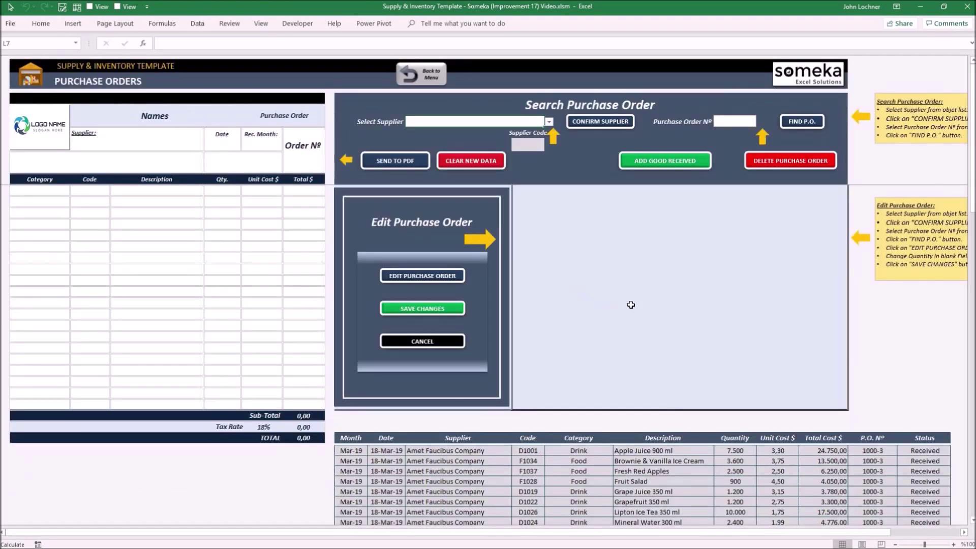
pyautogui.scroll(-4, 621, 306)
pyautogui.scroll(-5, 642, 330)
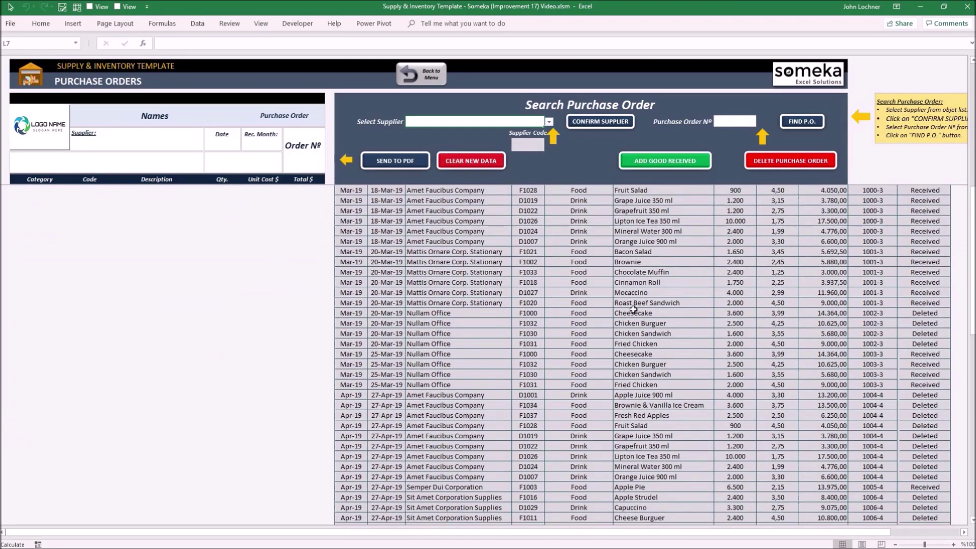
pyautogui.scroll(-3, 654, 320)
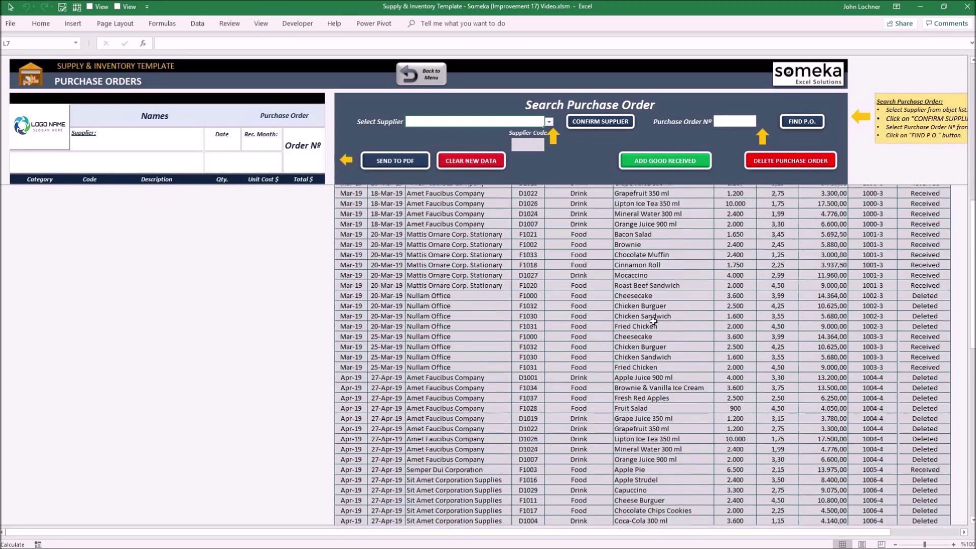
pyautogui.scroll(-9, 660, 323)
pyautogui.click(924, 434)
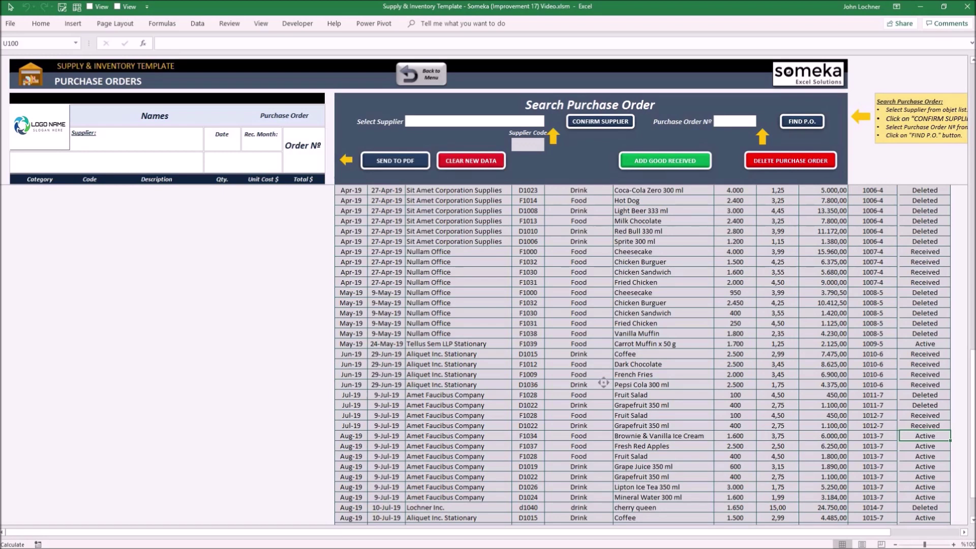
pyautogui.hotkey('ctrl', 'Home')
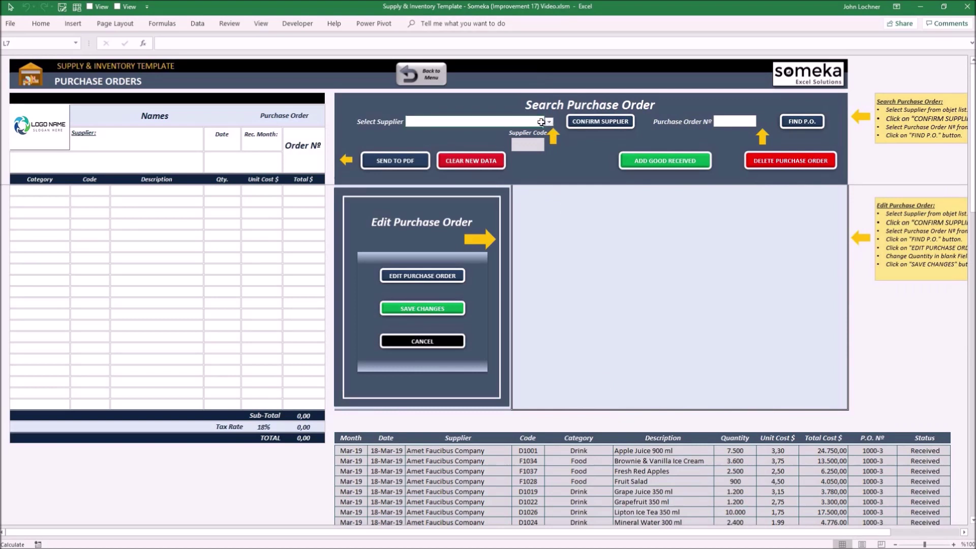
# Step: Select supplier L2020 (Lochner Inc.) in Select Supplier and confirm it
pyautogui.click(541, 122)
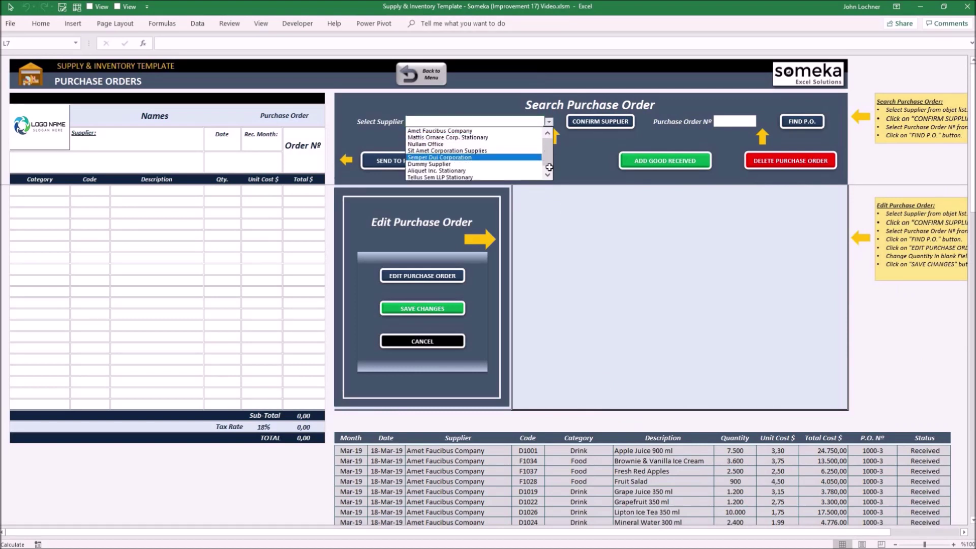
pyautogui.scroll(-1, 523, 175)
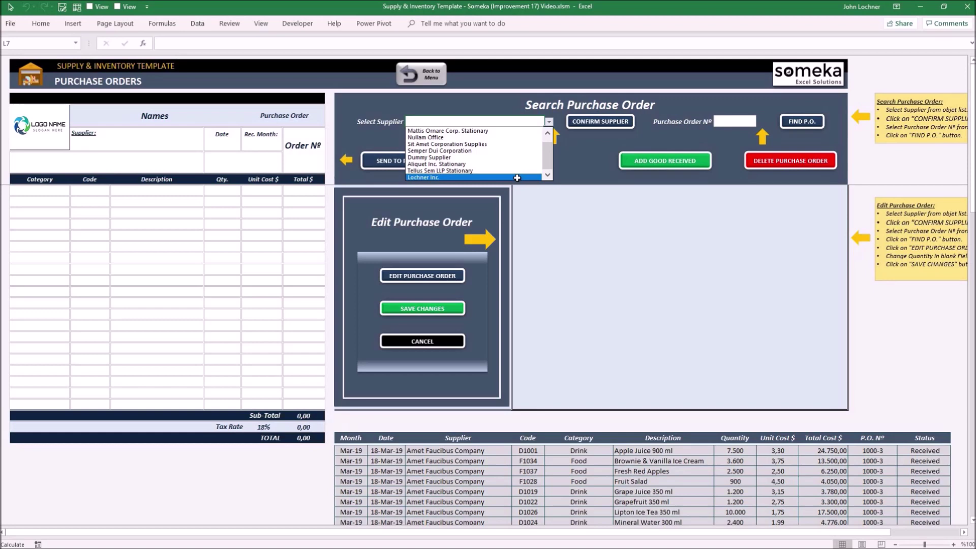
pyautogui.click(517, 178)
pyautogui.click(613, 120)
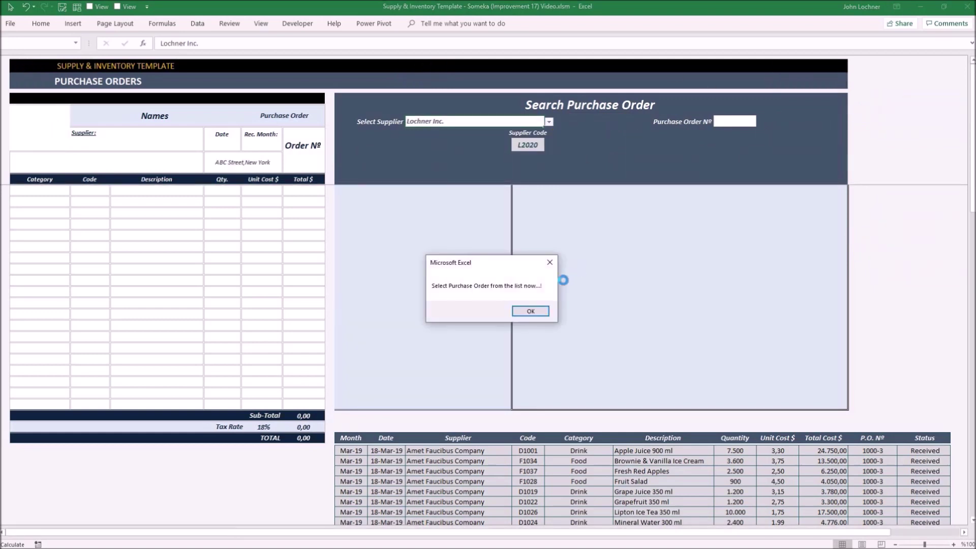
# Step: Dismiss the prompt and check the order numbers in the purchase order list
pyautogui.click(532, 311)
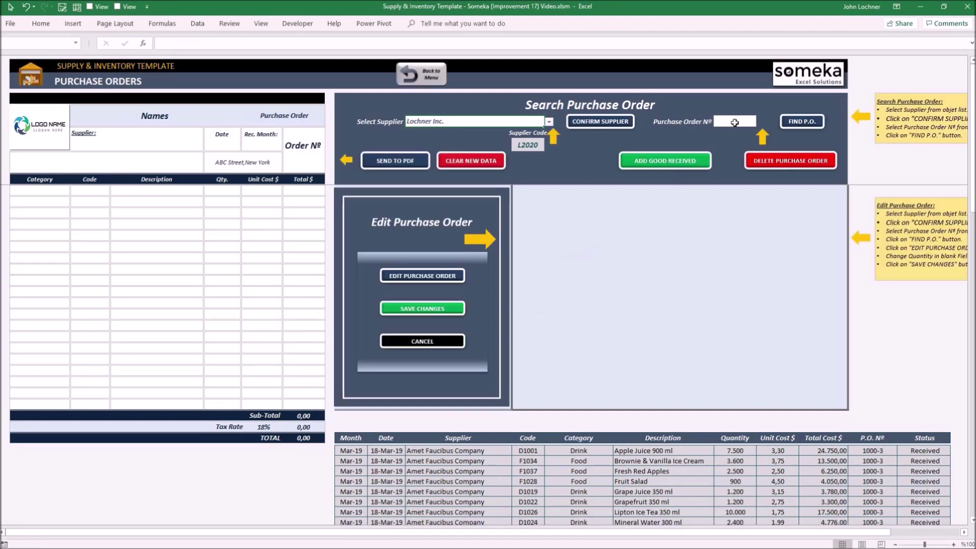
pyautogui.click(717, 121)
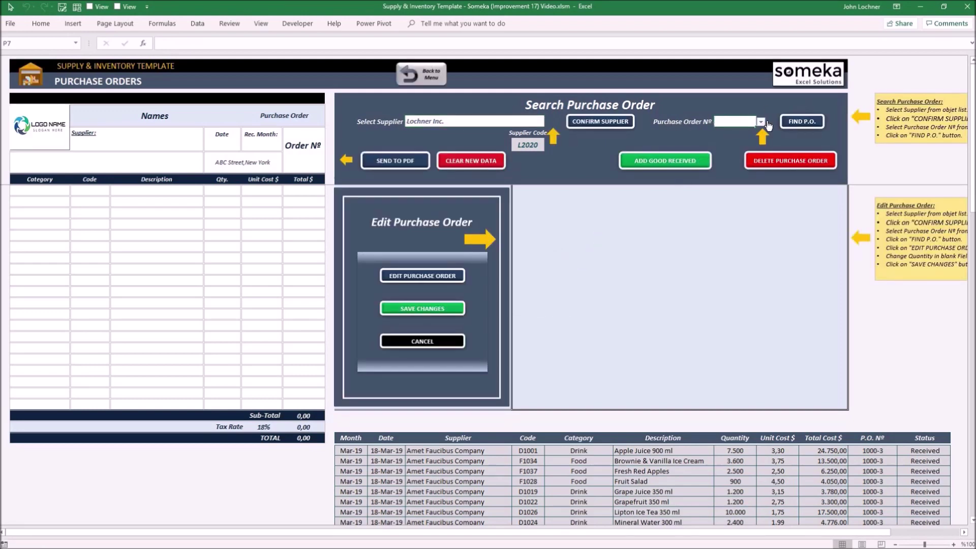
pyautogui.click(762, 122)
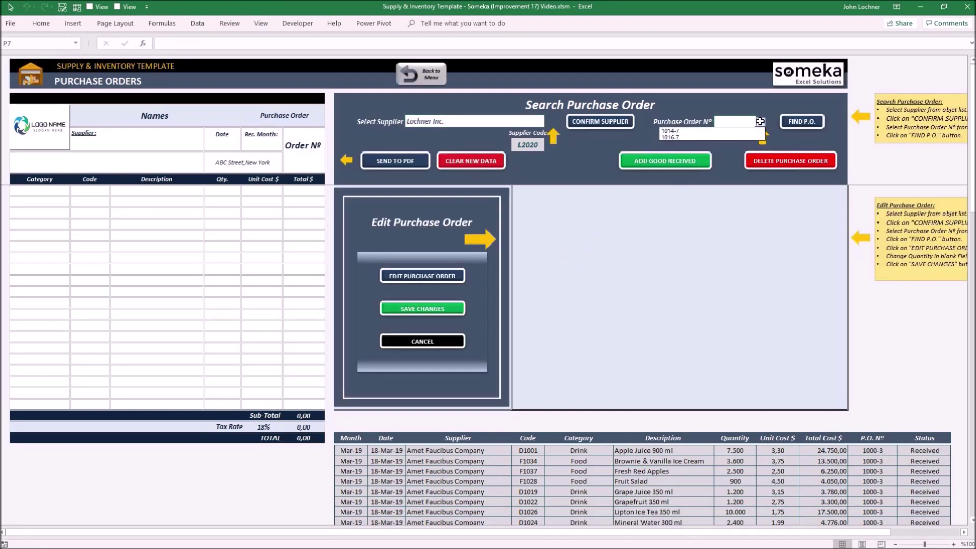
pyautogui.click(760, 121)
pyautogui.moveTo(972, 139); pyautogui.dragTo(972, 441)
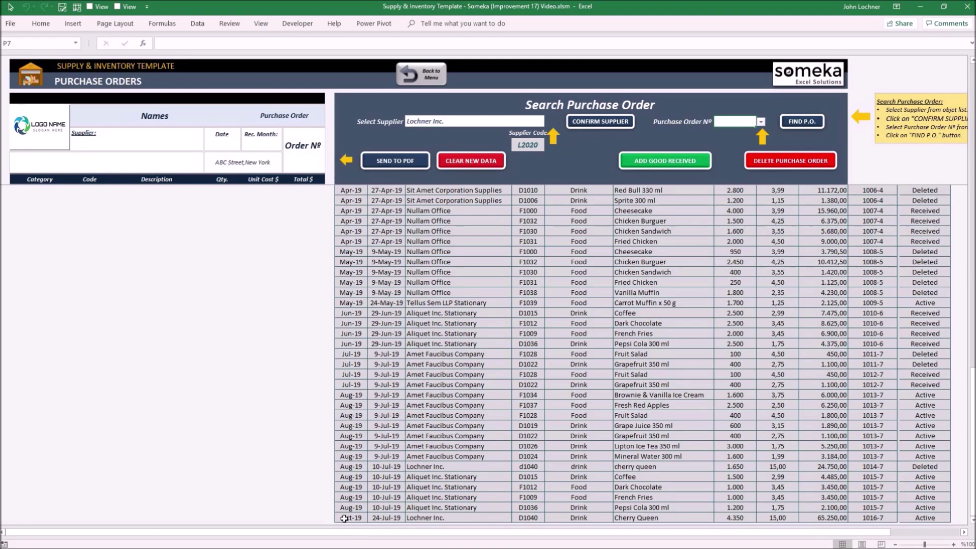
pyautogui.moveTo(344, 518); pyautogui.dragTo(889, 498)
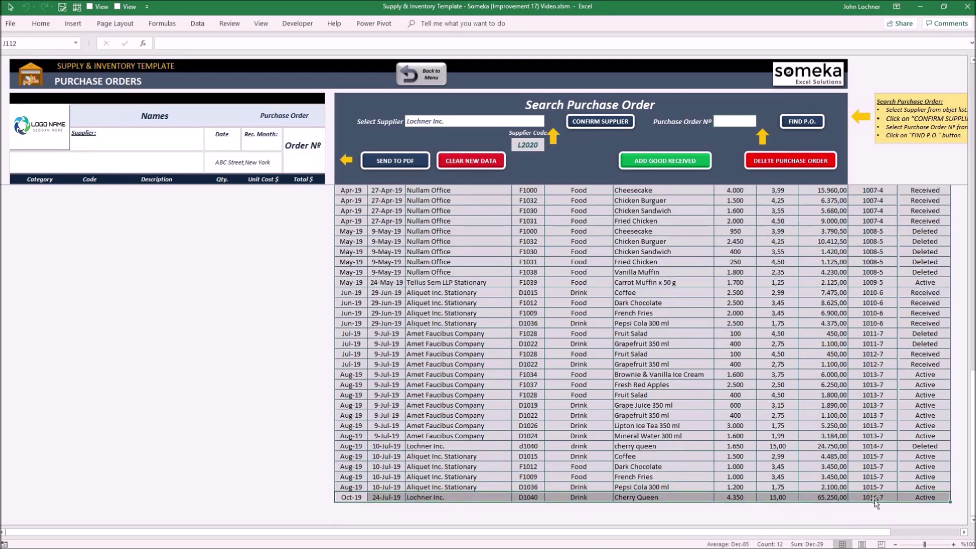
pyautogui.click(880, 497)
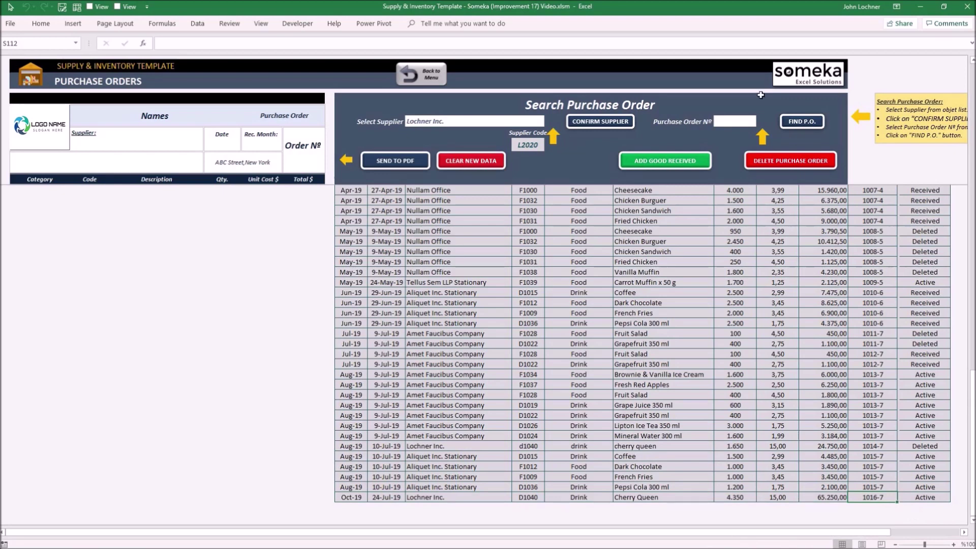
# Step: Load purchase order 1016-7 and open its Cherry Queen line (quantity 4.350) for editing
pyautogui.click(745, 123)
pyautogui.hotkey('alt', 'Down')
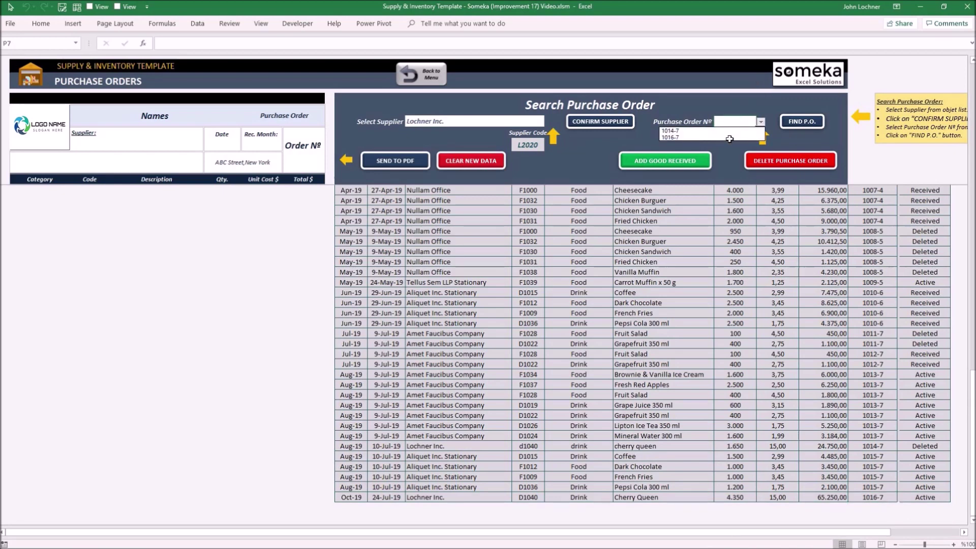
pyautogui.click(730, 138)
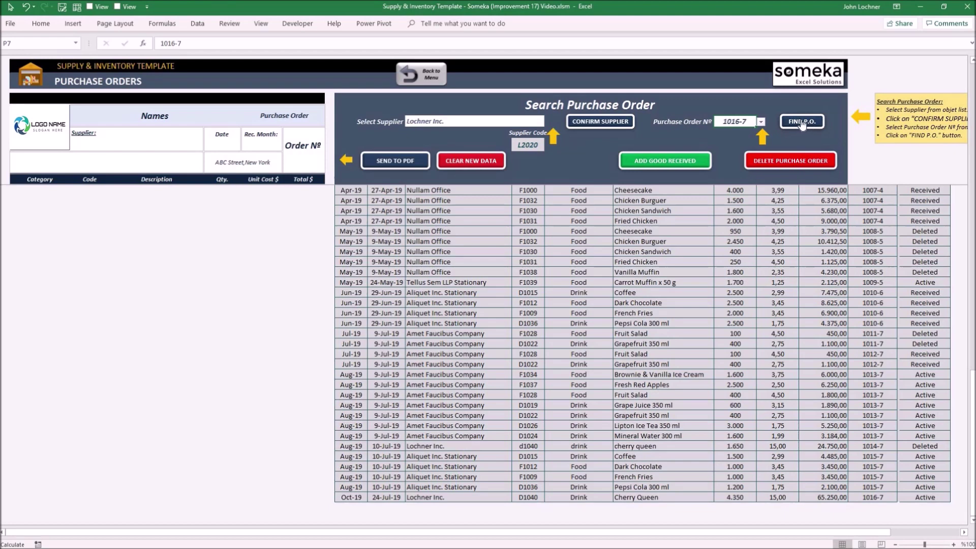
pyautogui.click(802, 123)
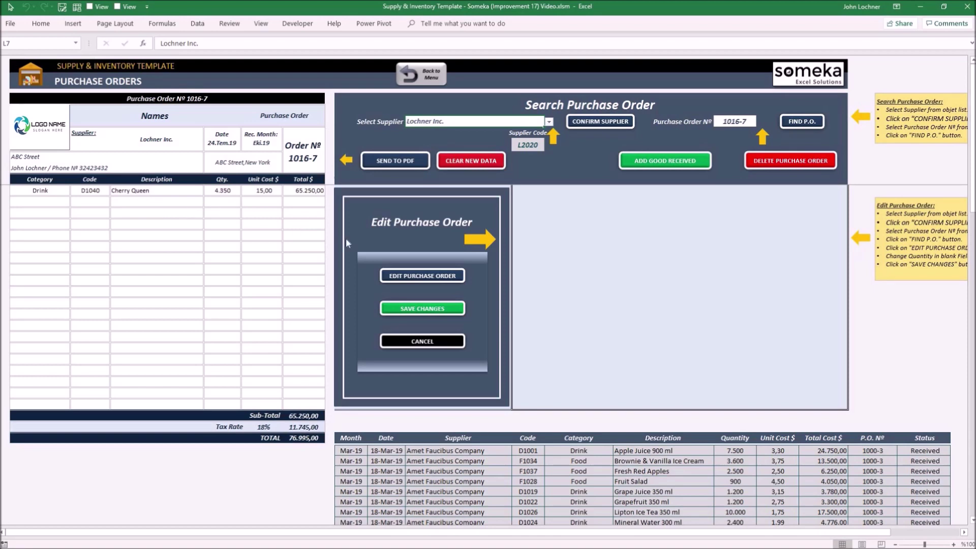
pyautogui.click(417, 276)
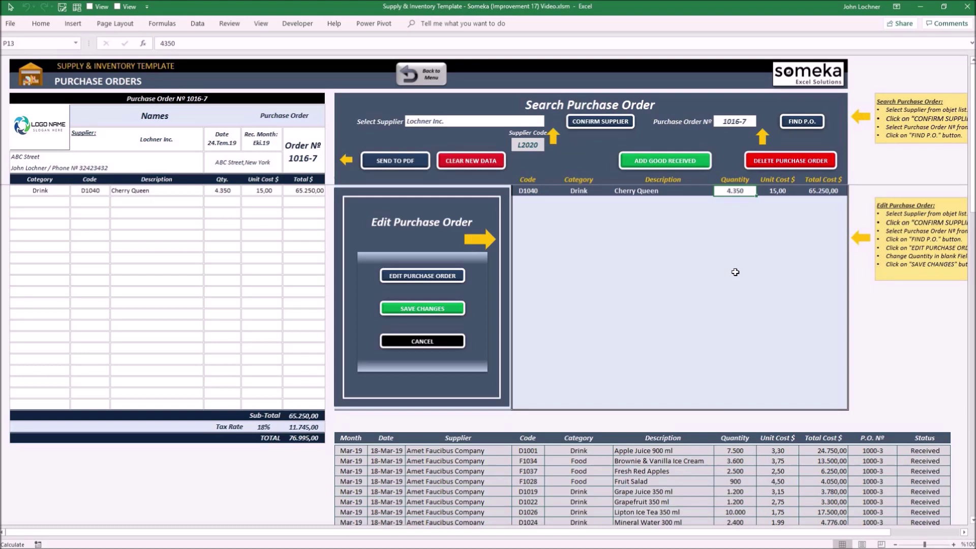
# Step: Change order 1016-7's Cherry Queen quantity to 4.500 and save the change
pyautogui.write('450')
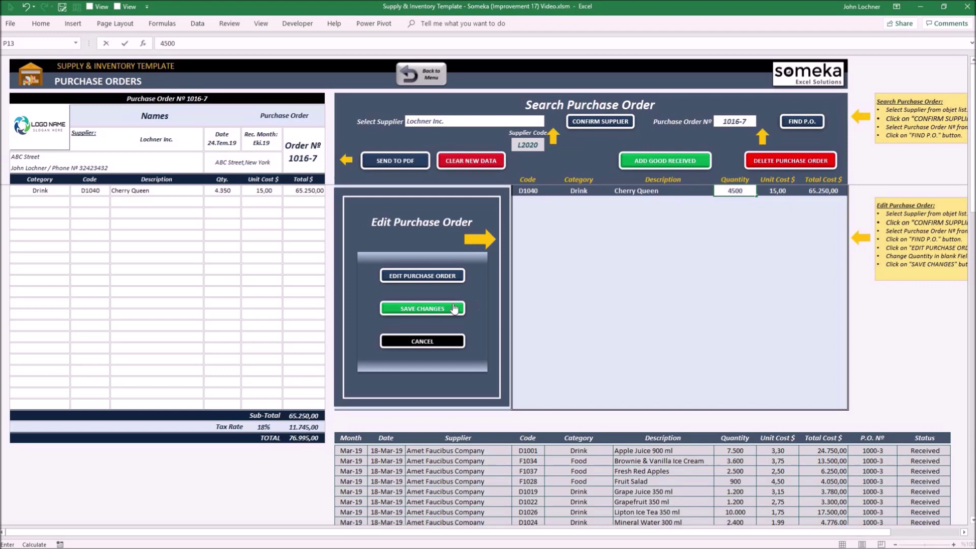
pyautogui.click(422, 306)
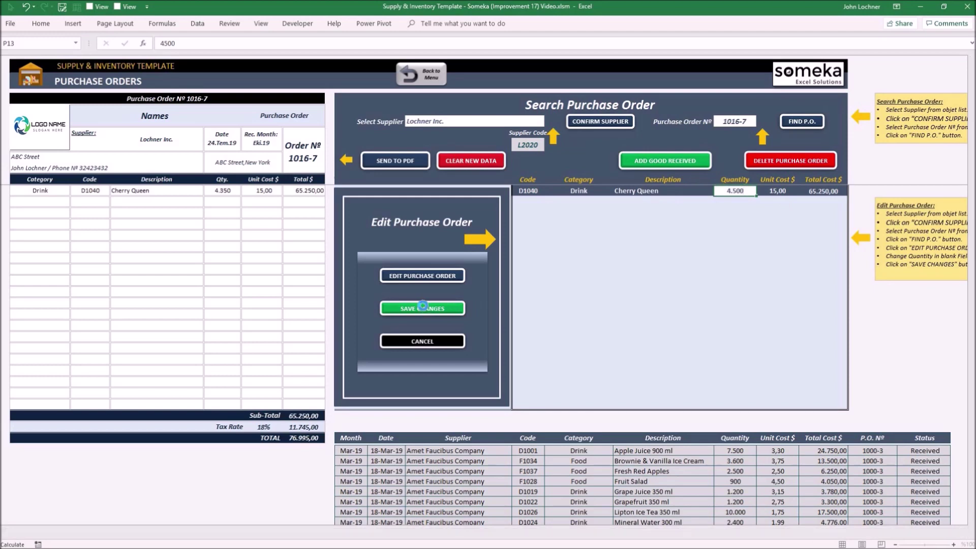
pyautogui.click(422, 307)
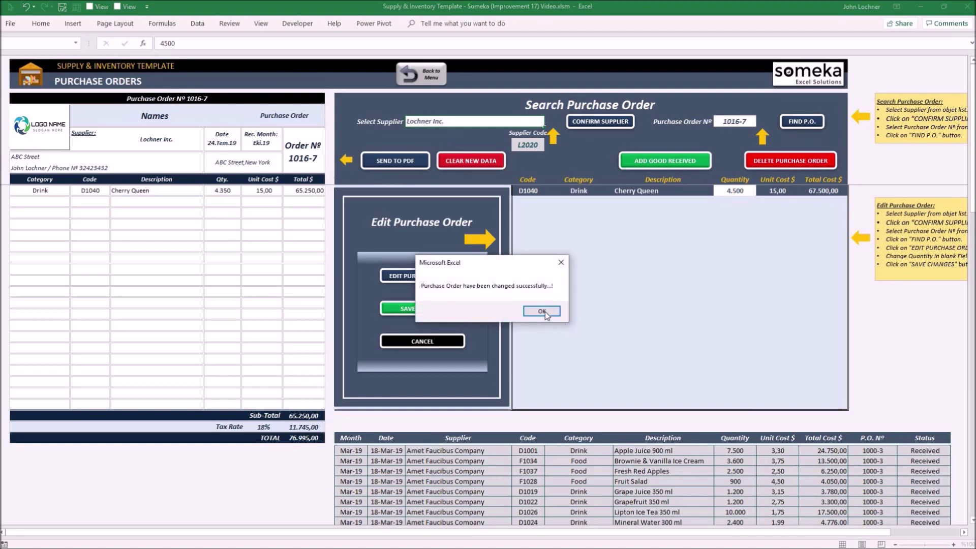
pyautogui.click(542, 310)
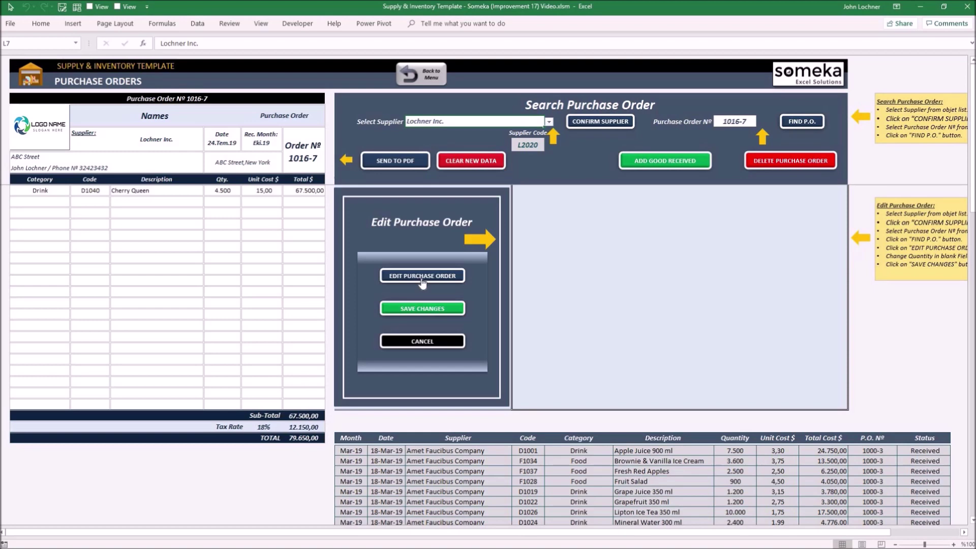
# Step: Process order 1016-7 as goods received, adding its Cherry Queen quantity to inventory
pyautogui.click(422, 279)
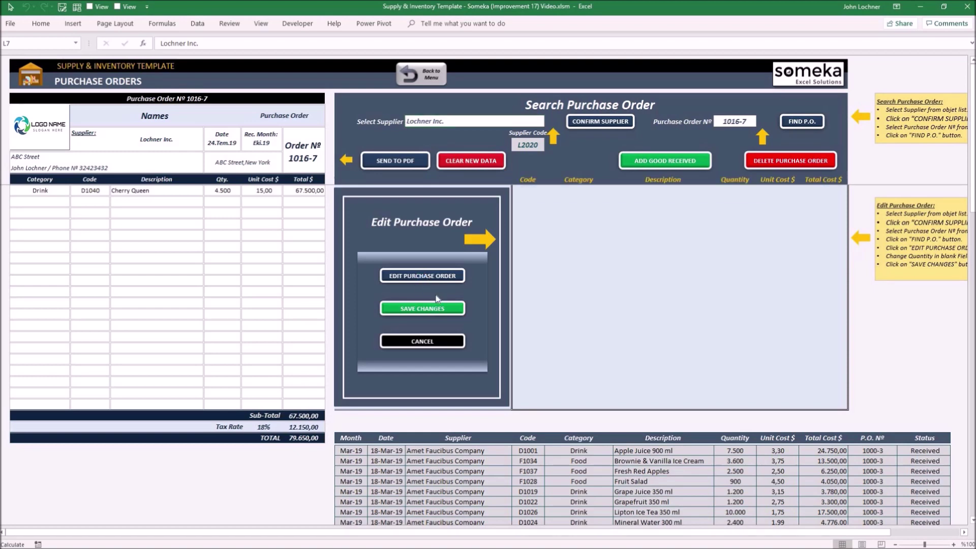
pyautogui.click(690, 161)
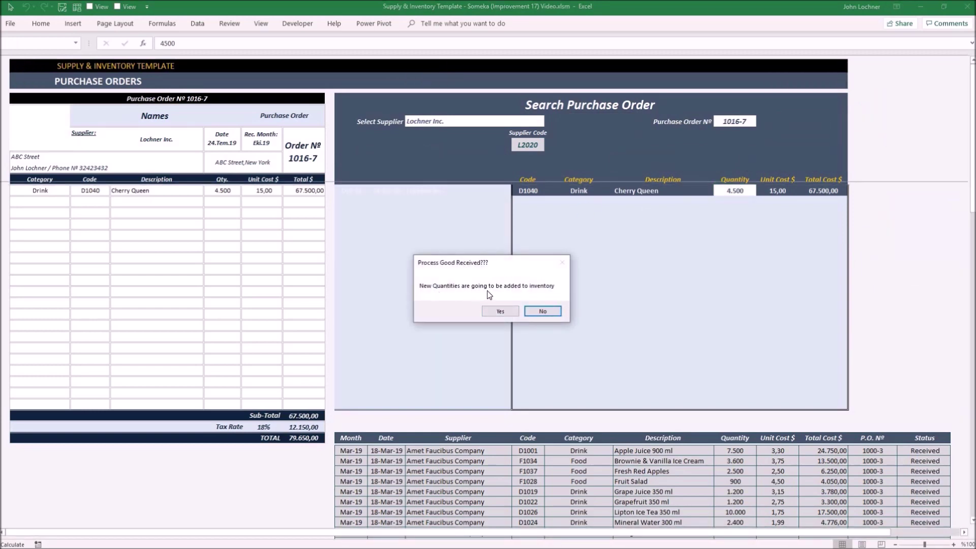
pyautogui.click(509, 312)
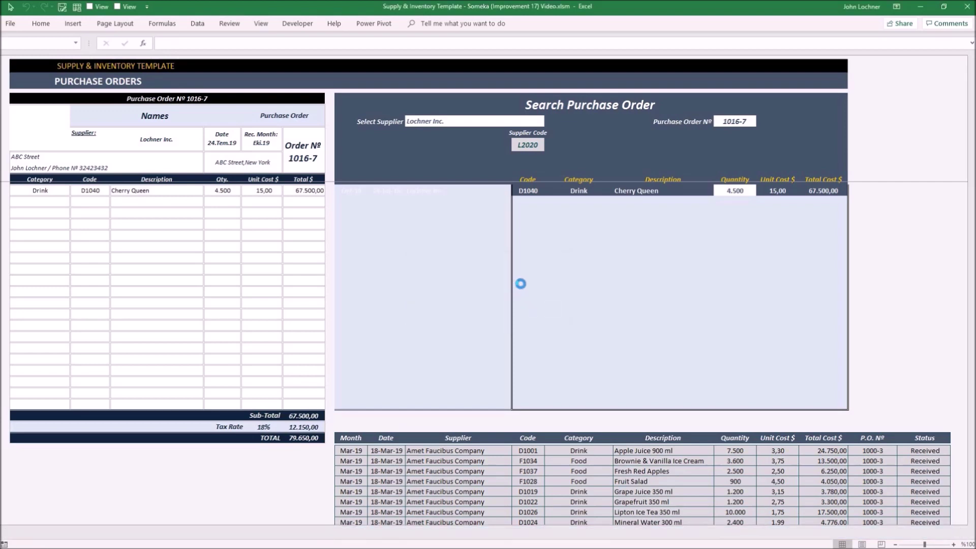
pyautogui.press('Return')
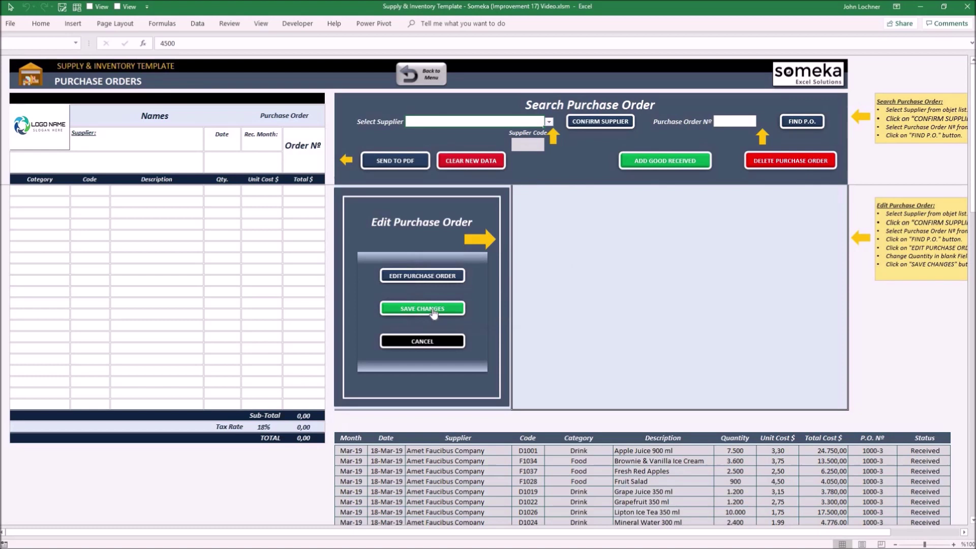
# Step: Select Tellus Sem LLP Stationary as the supplier and confirm it
pyautogui.click(541, 120)
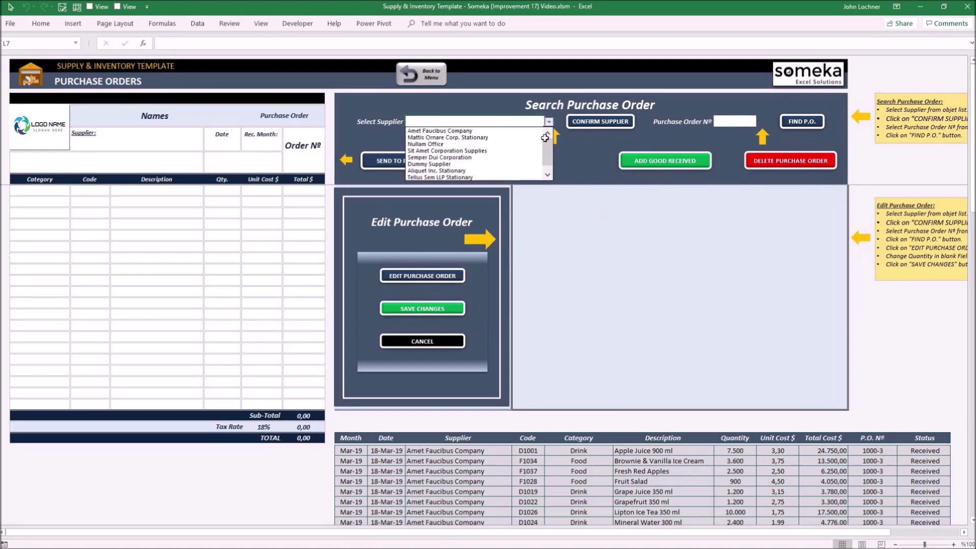
pyautogui.click(547, 174)
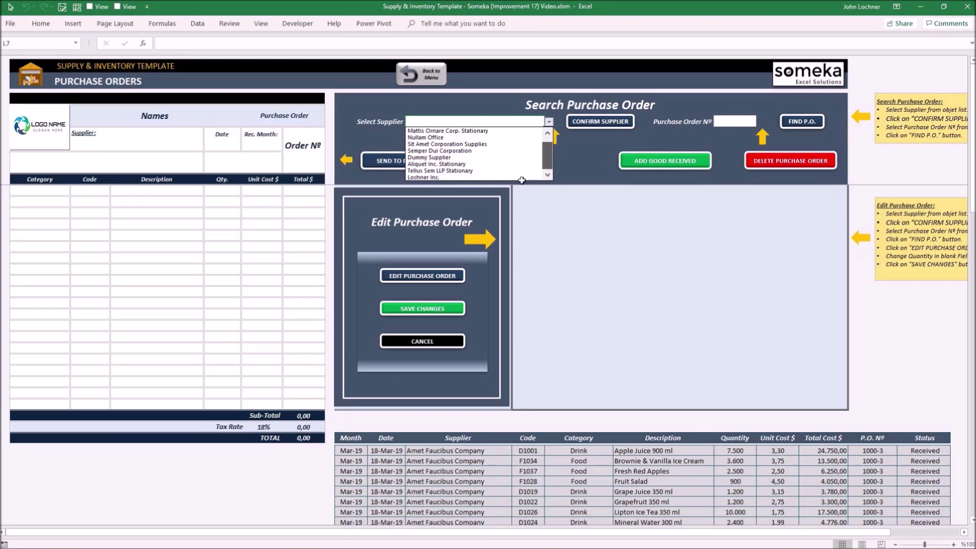
pyautogui.click(494, 171)
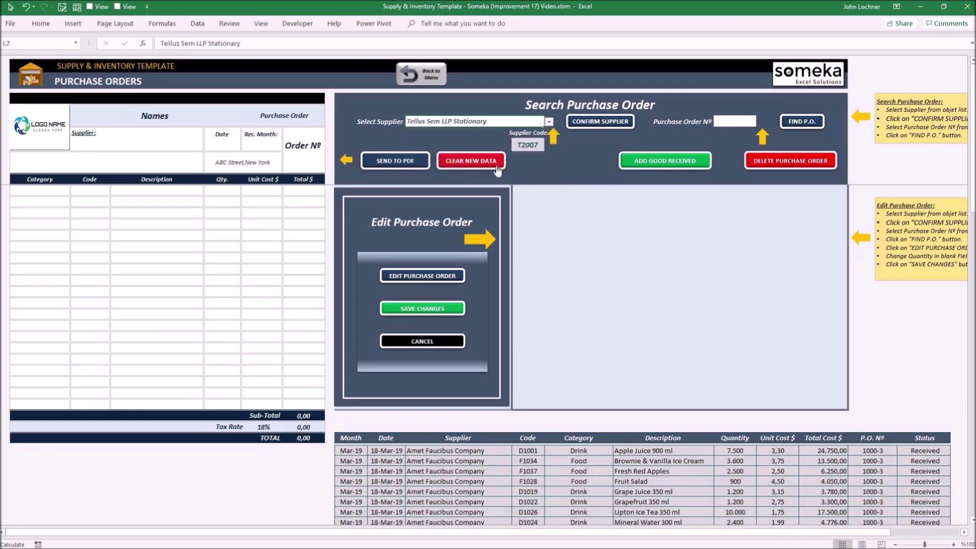
pyautogui.click(593, 121)
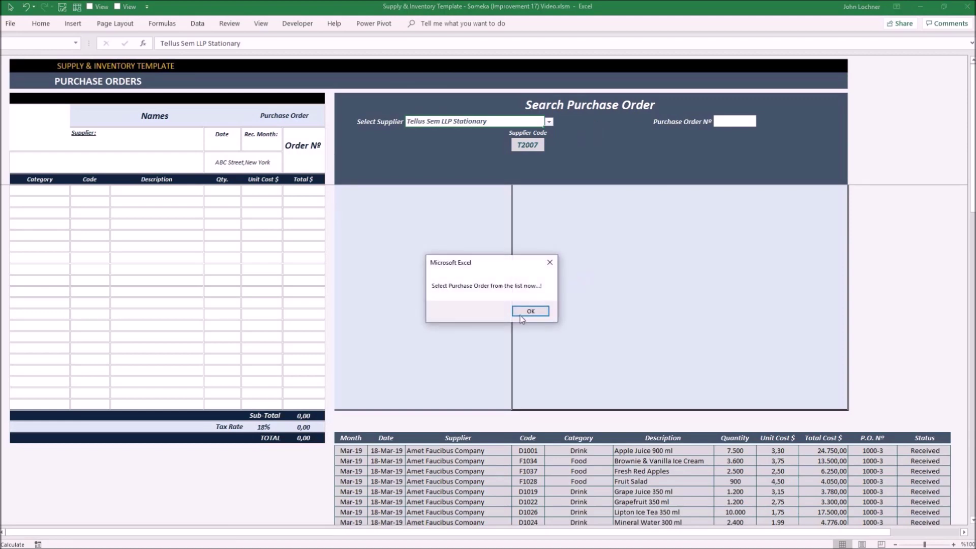
# Step: Load purchase order 1009-5 and open its Carrot Muffin line (1.700) for editing
pyautogui.click(522, 313)
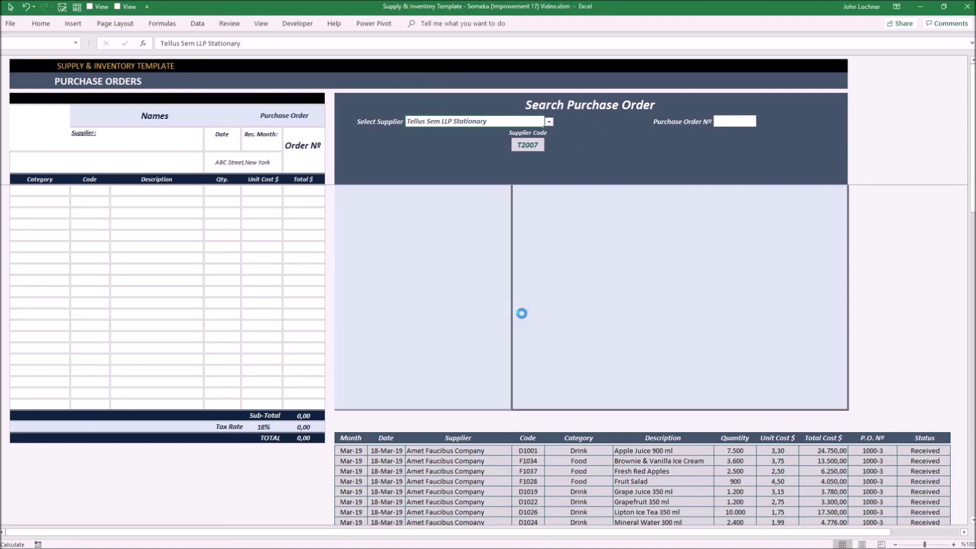
pyautogui.click(748, 131)
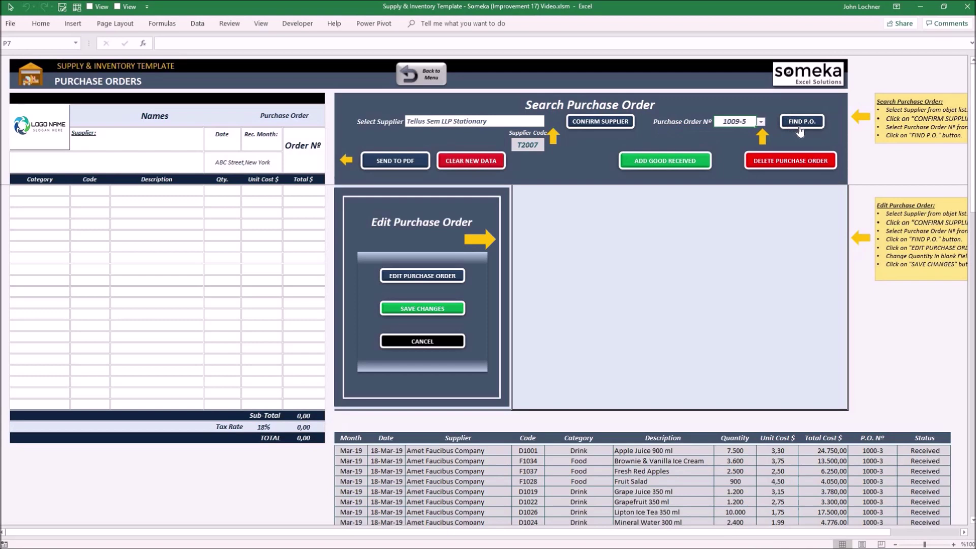
pyautogui.click(799, 123)
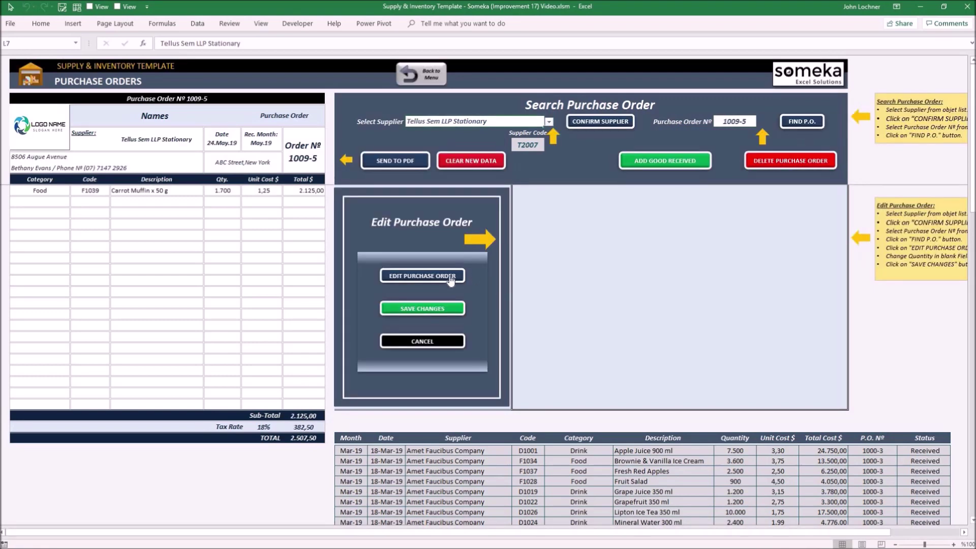
pyautogui.click(449, 276)
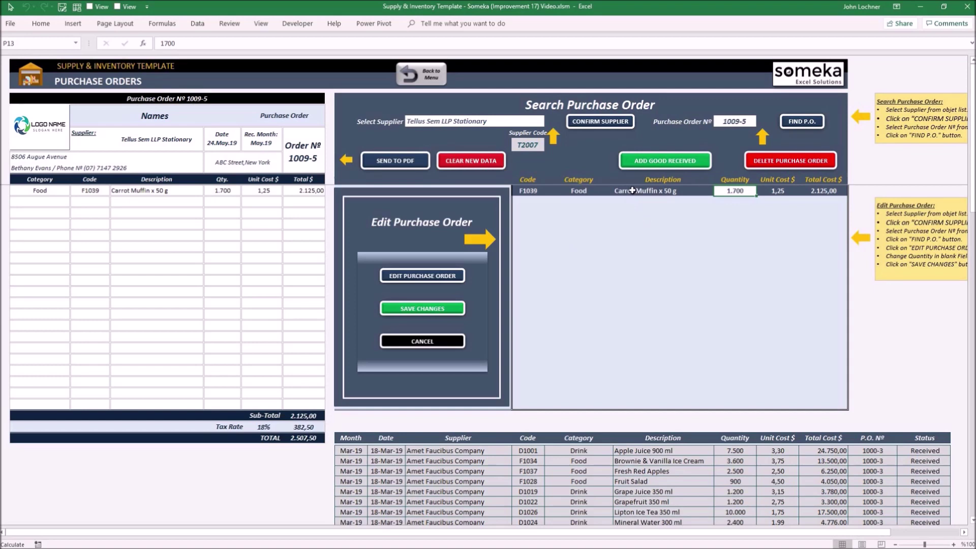
# Step: Delete purchase order 1009-5, confirm the deletion, and return to the navigation menu
pyautogui.click(796, 161)
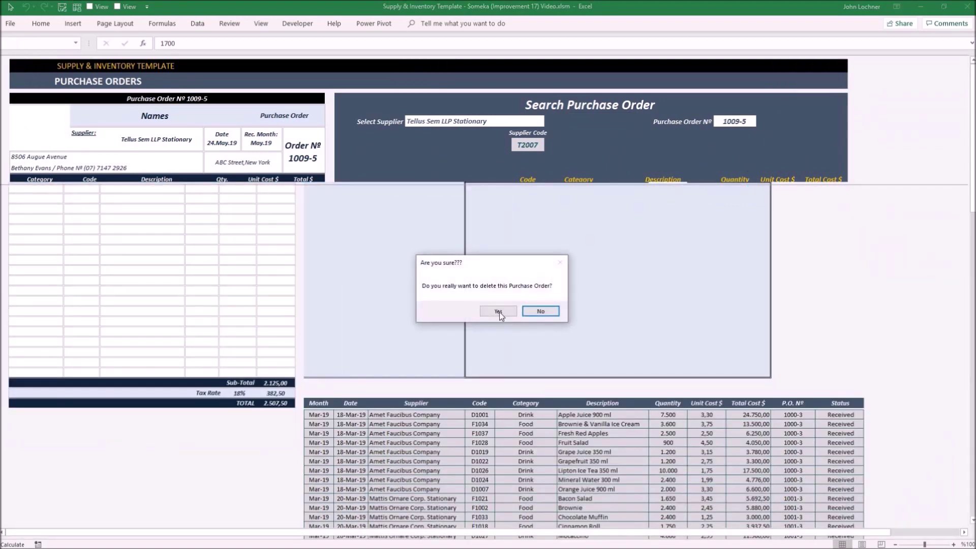
pyautogui.click(498, 311)
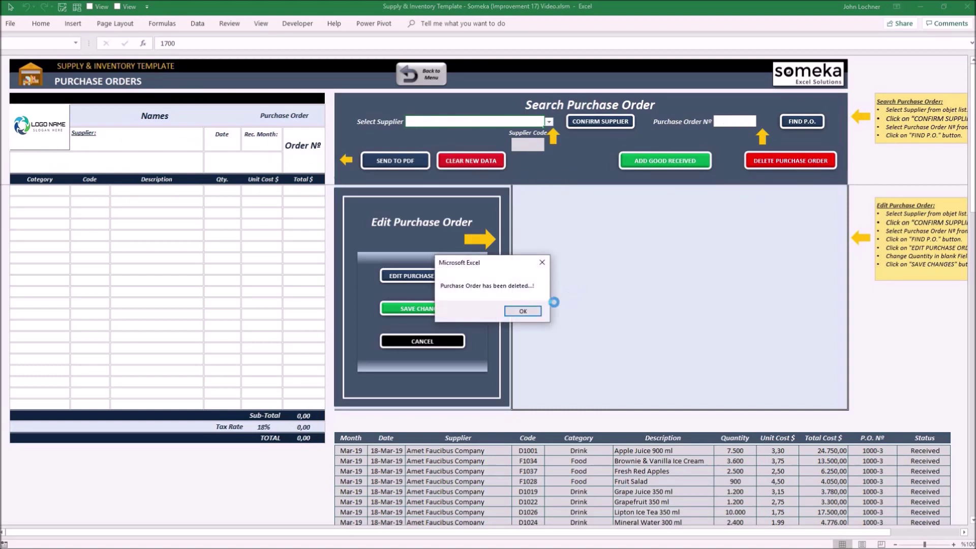
pyautogui.click(523, 311)
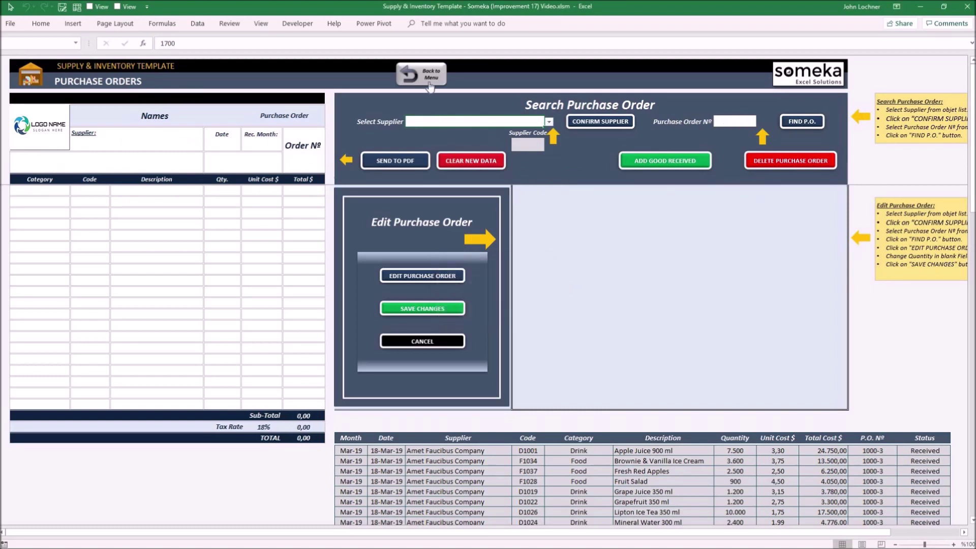
pyautogui.click(422, 87)
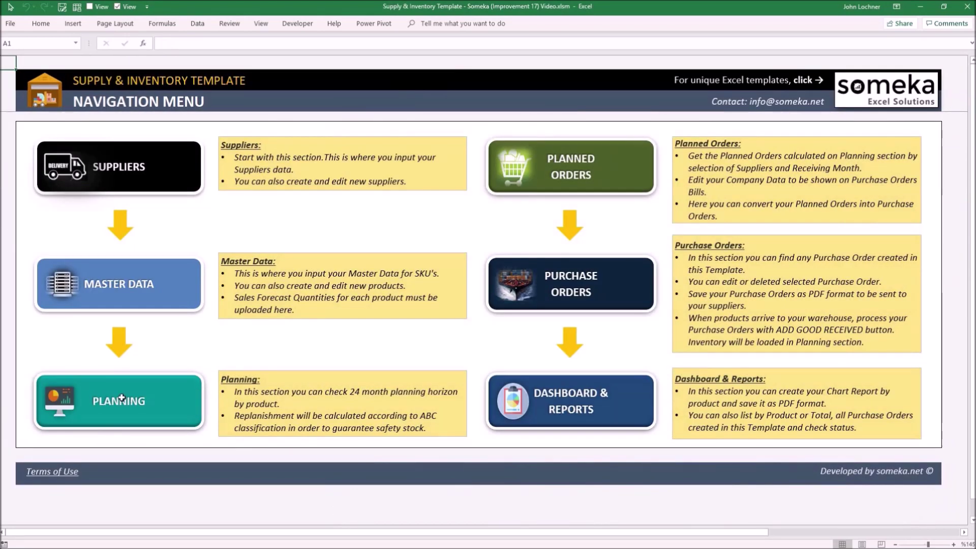
pyautogui.click(114, 404)
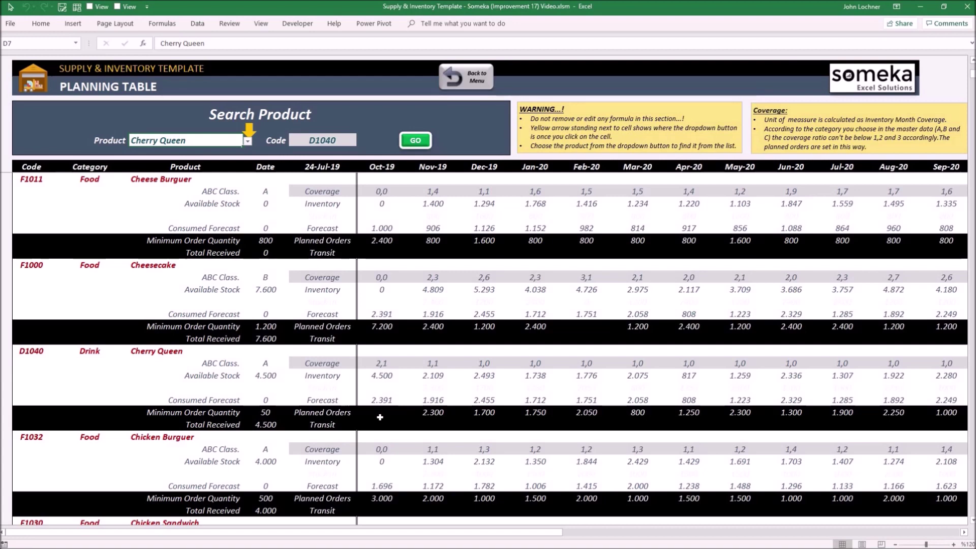
pyautogui.click(378, 414)
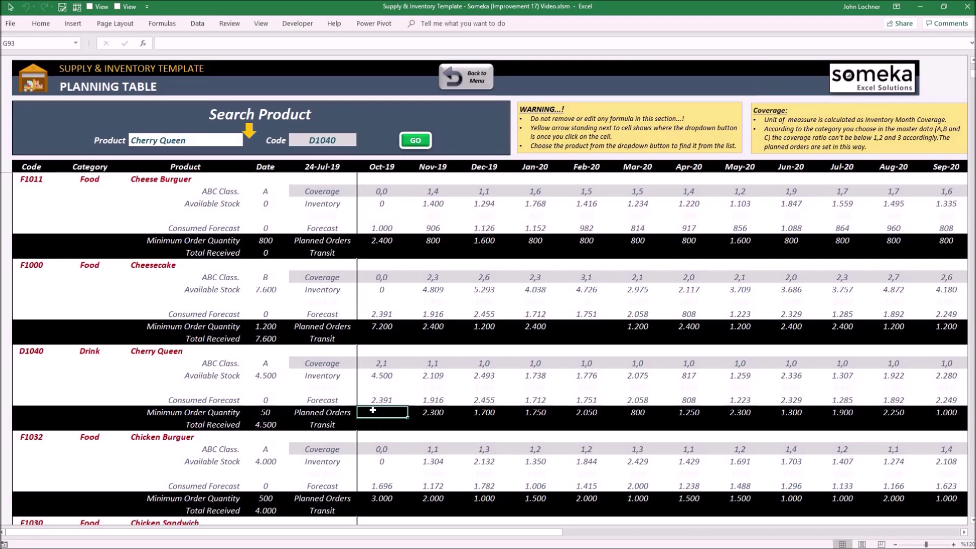
pyautogui.click(381, 377)
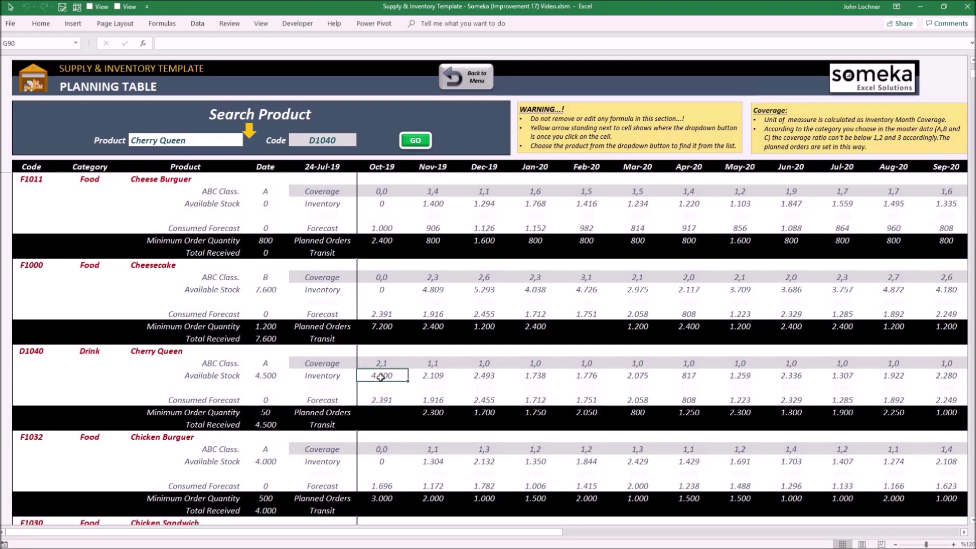
pyautogui.click(473, 79)
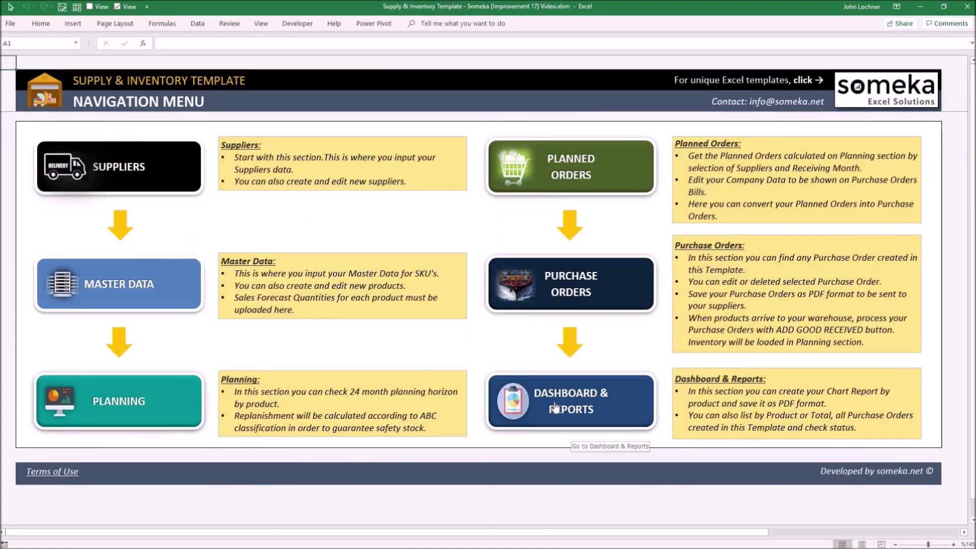
pyautogui.click(554, 406)
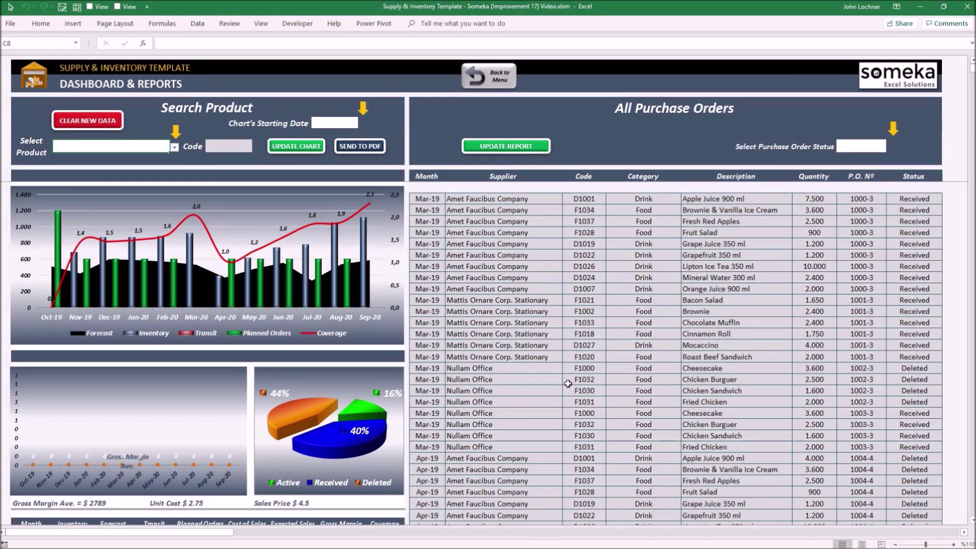
# Step: Chart Cherry Queen on the dashboard from a starting date of Oct-19 and update the charts
pyautogui.click(175, 147)
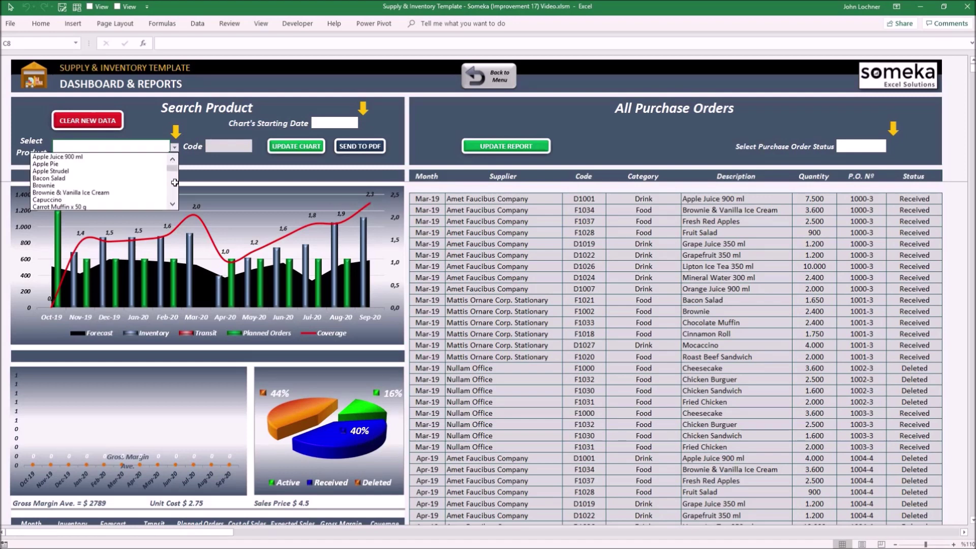
pyautogui.scroll(-3, 118, 194)
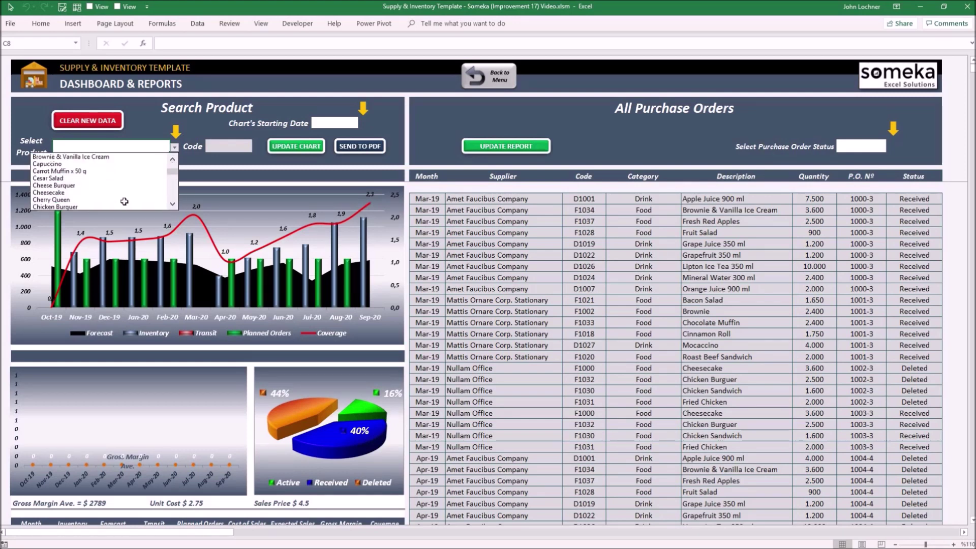
pyautogui.click(117, 193)
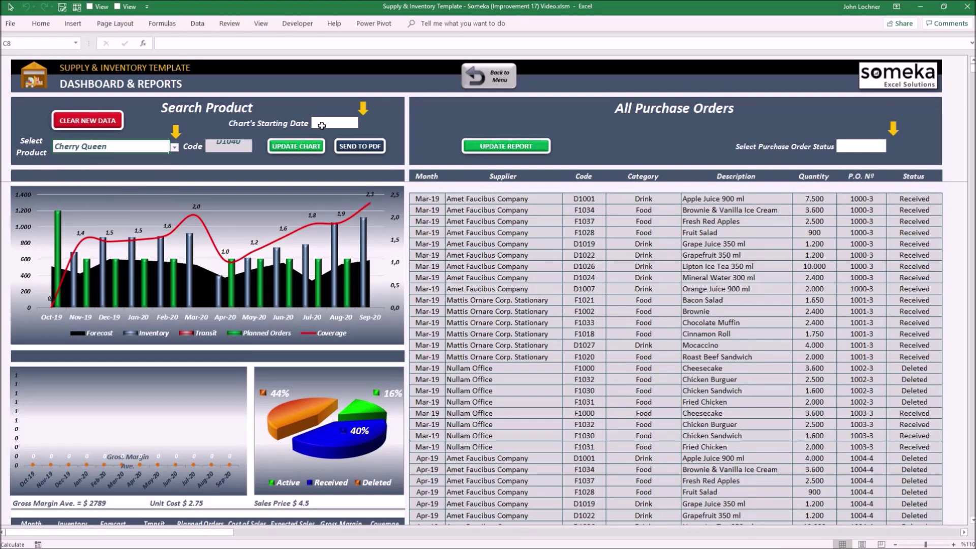
pyautogui.click(339, 122)
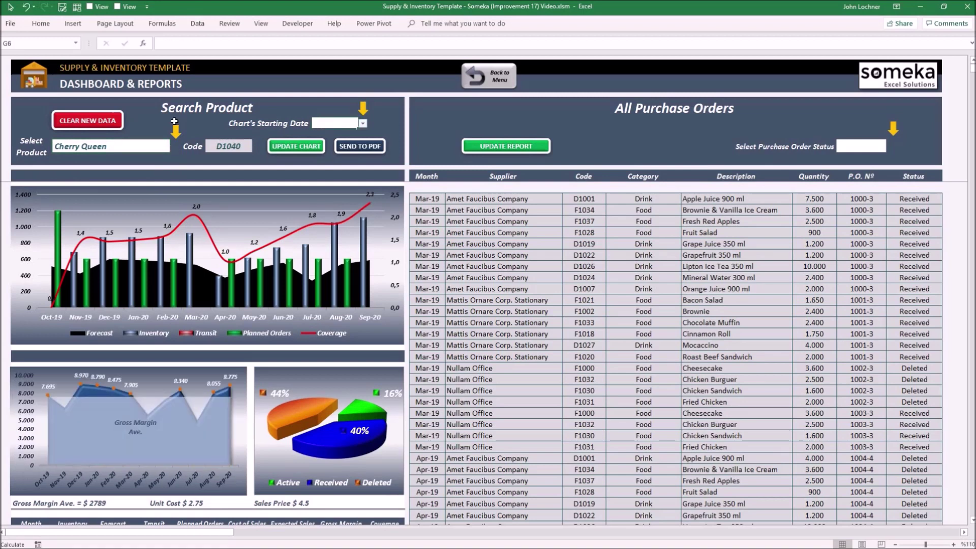
pyautogui.click(363, 123)
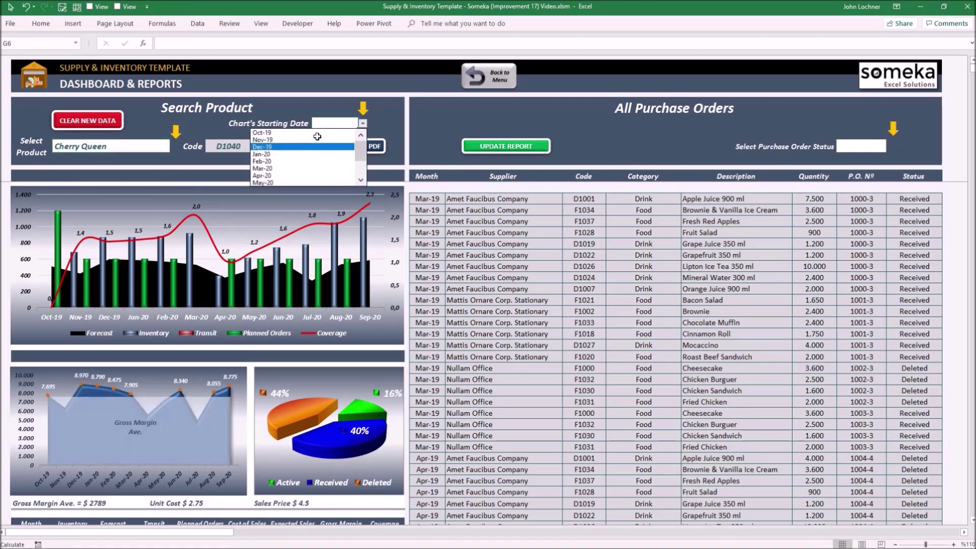
pyautogui.press('Return')
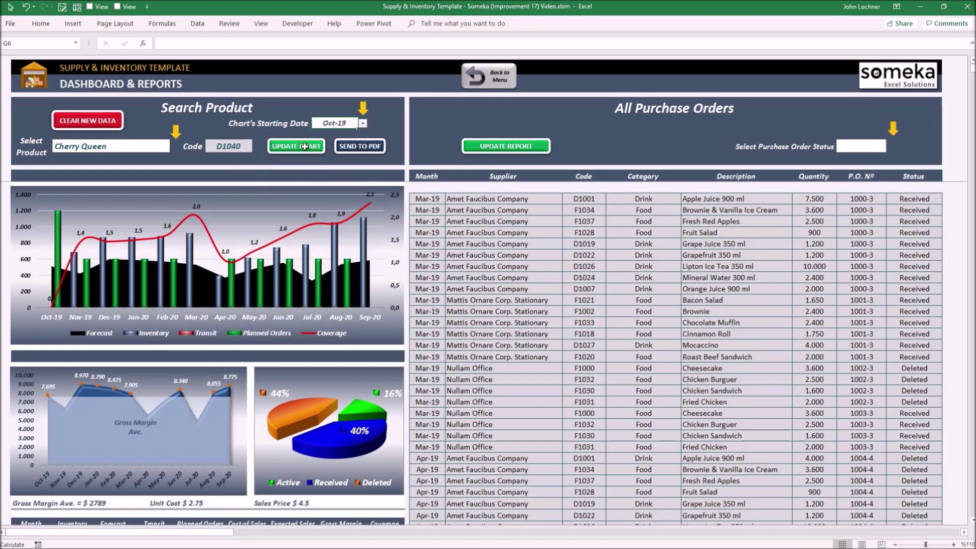
pyautogui.click(307, 148)
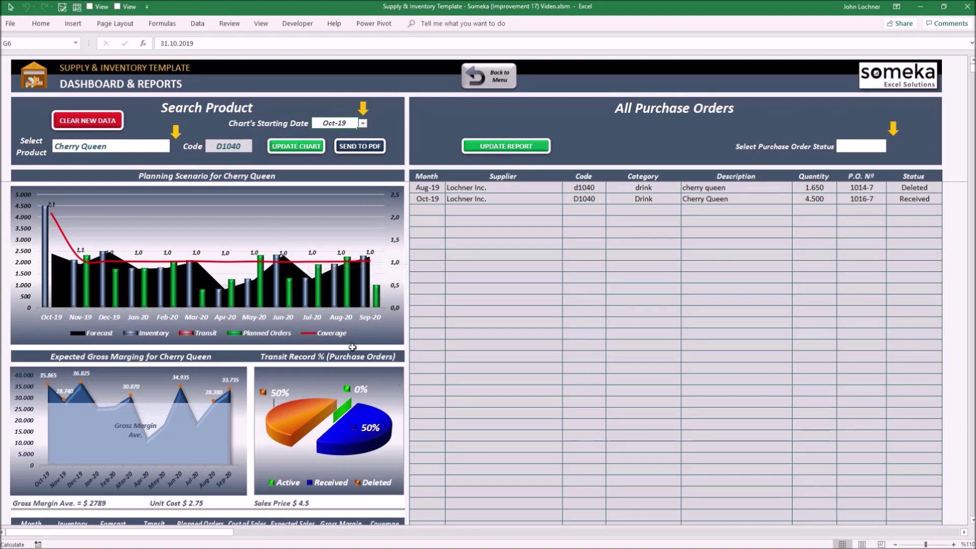
pyautogui.scroll(-4, 202, 444)
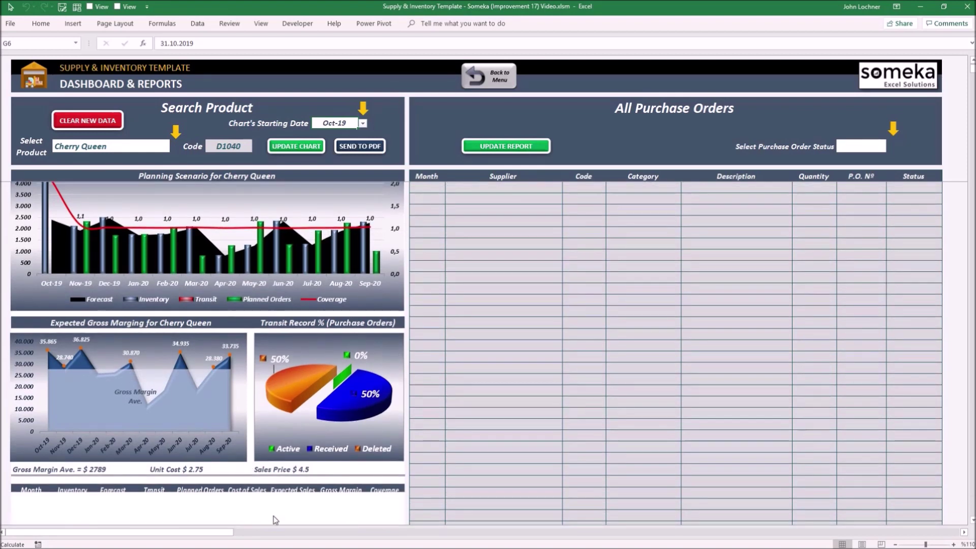
pyautogui.scroll(4, 251, 391)
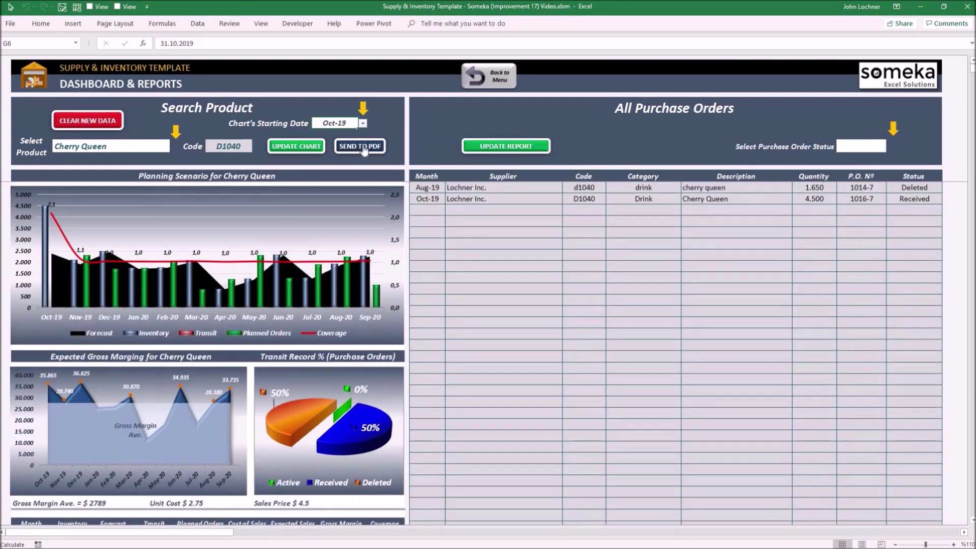
# Step: Cancel the chart report's PDF export to Desktop and go back to the navigation menu
pyautogui.click(364, 147)
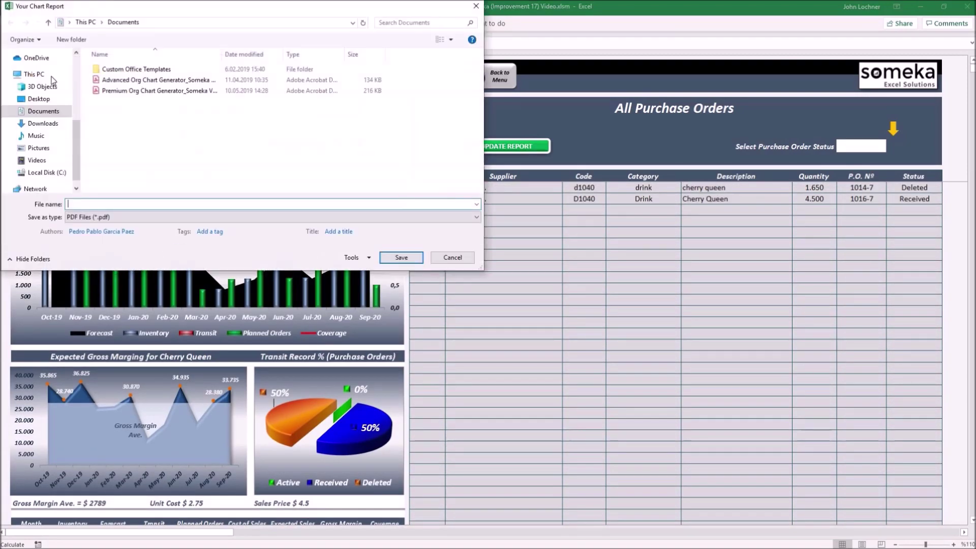
pyautogui.scroll(5, 27, 109)
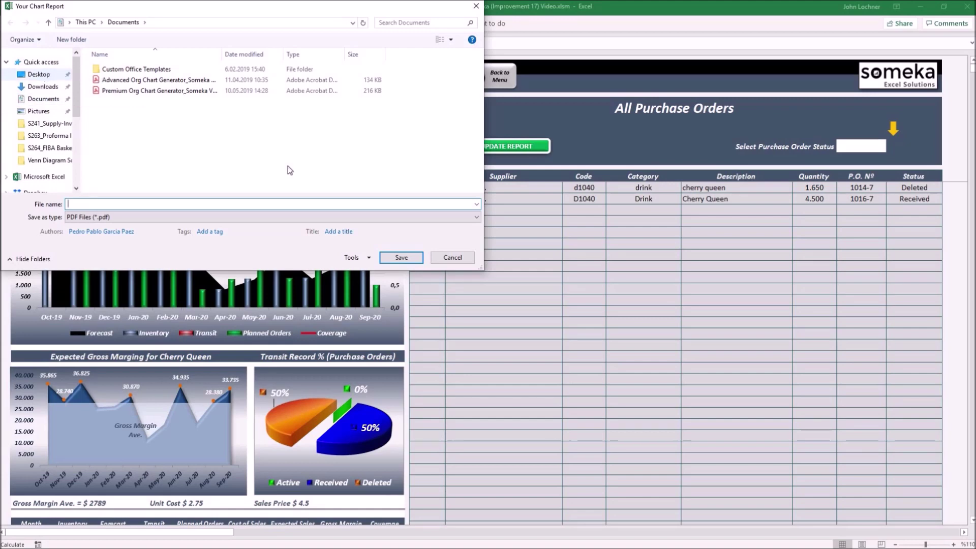
pyautogui.click(39, 75)
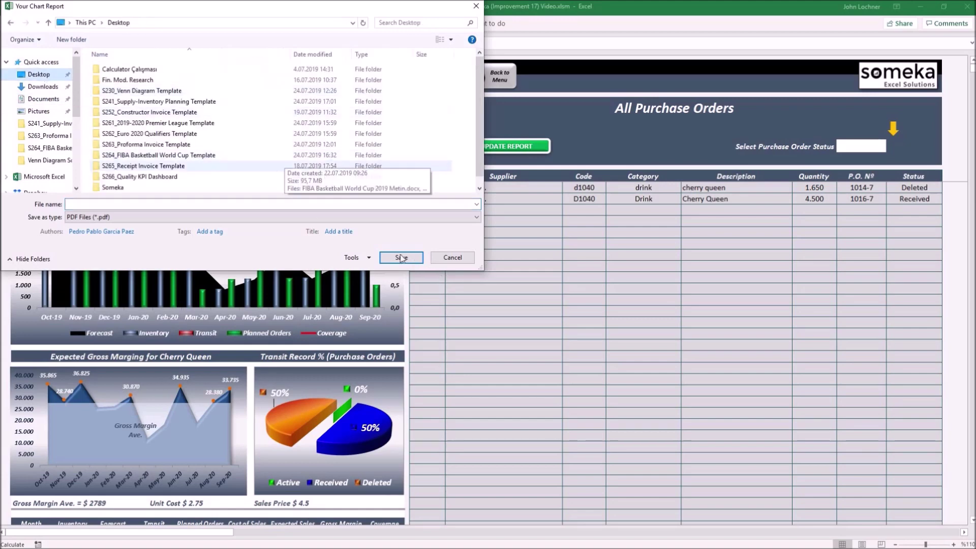
pyautogui.click(452, 257)
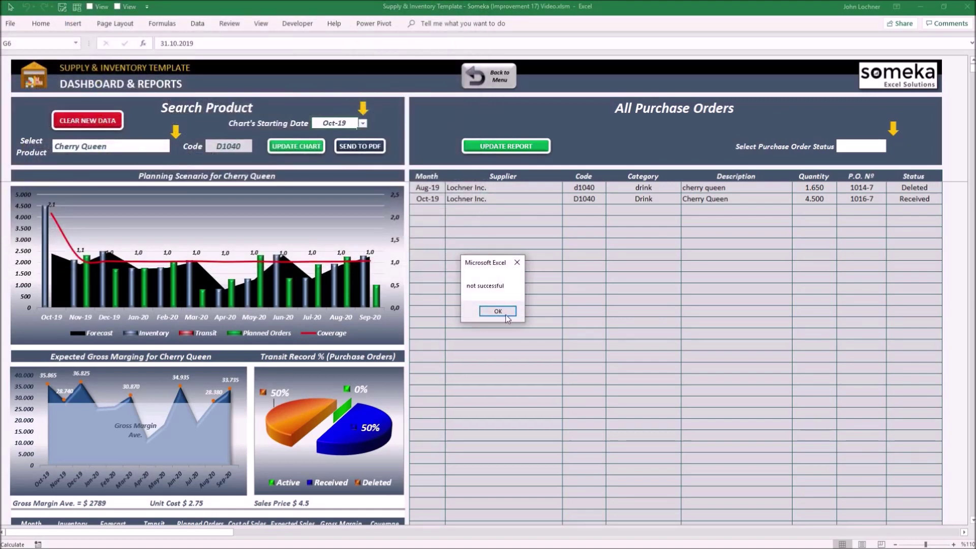
pyautogui.click(498, 311)
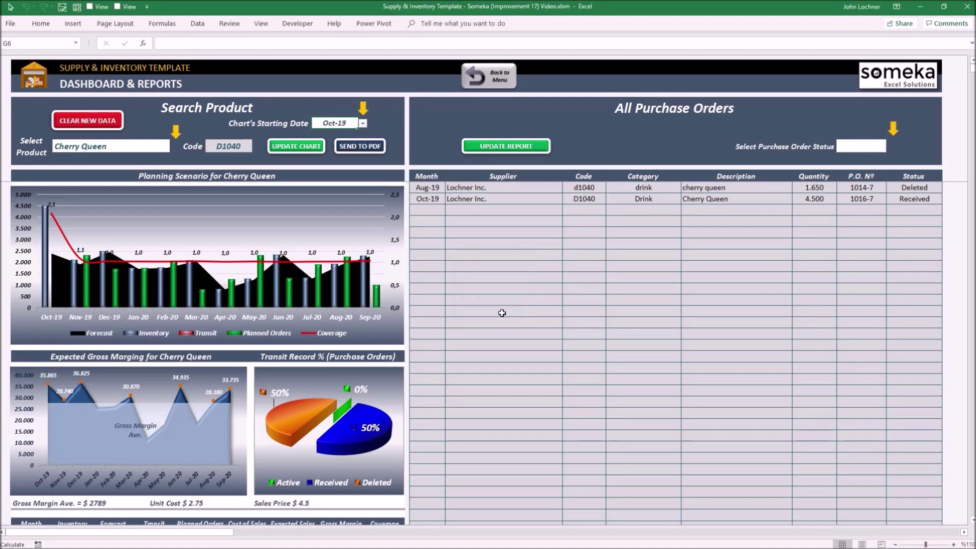
pyautogui.click(505, 82)
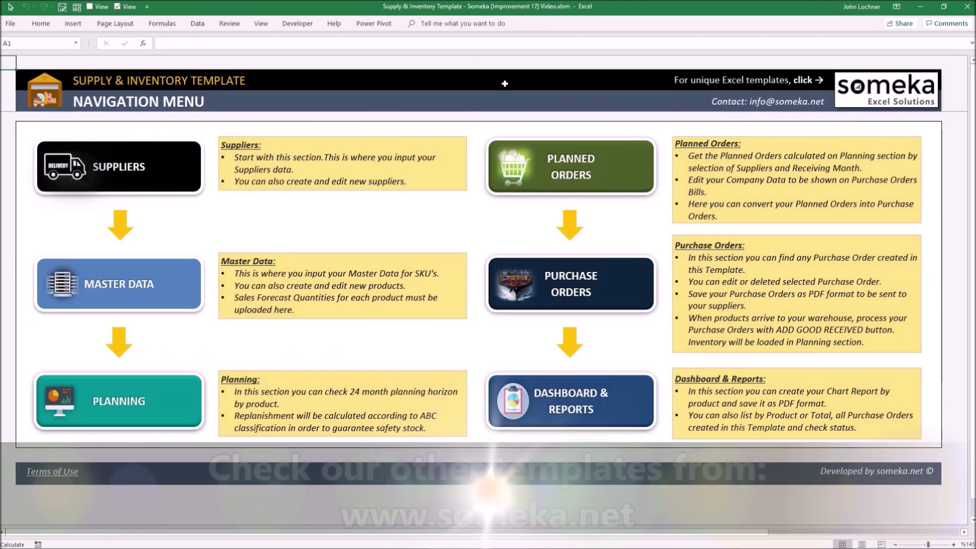